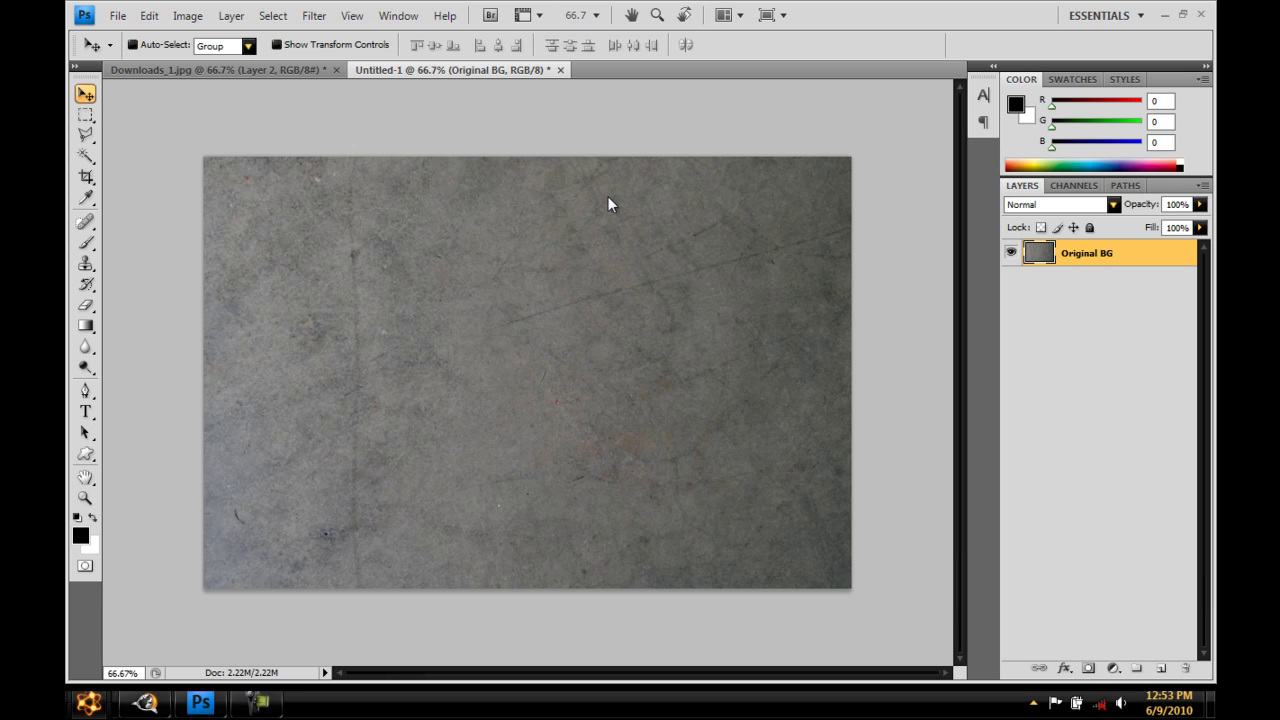
Compare the Untitled-1 texture against the finished Downloads_1.jpg example
{"action": "left_click", "coordinate": [226, 67]}
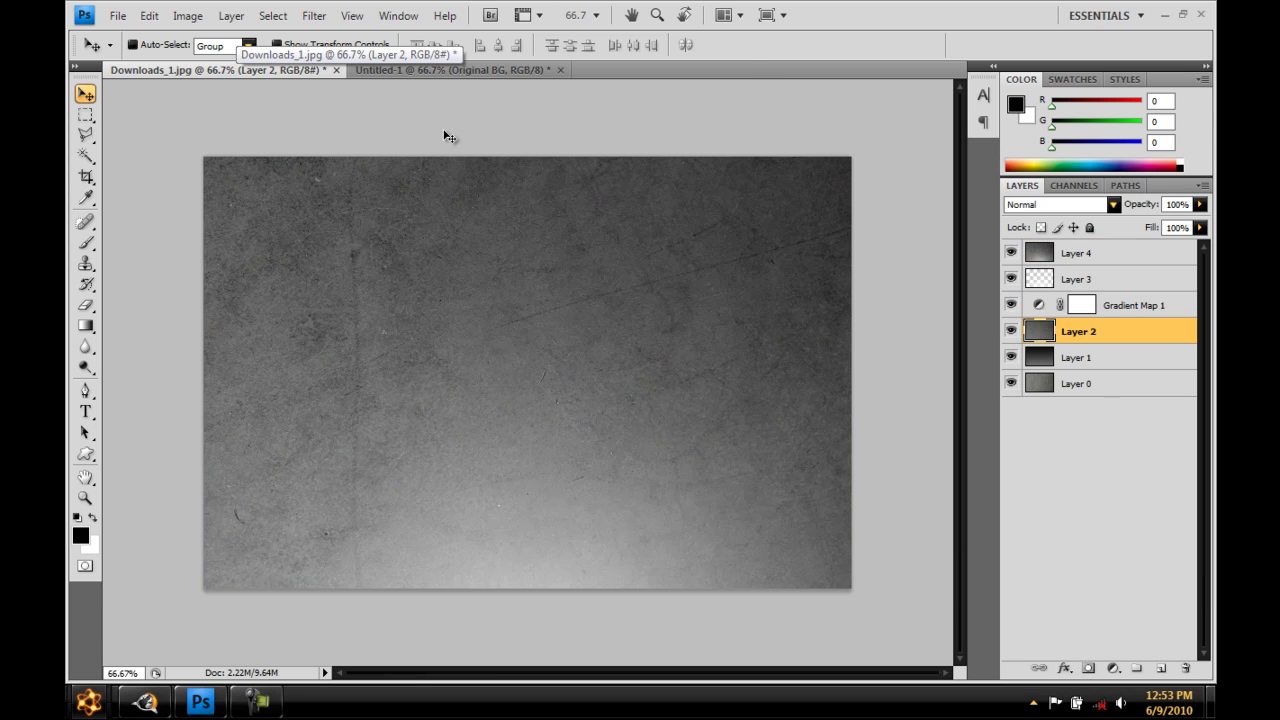
{"action": "left_click", "coordinate": [425, 71]}
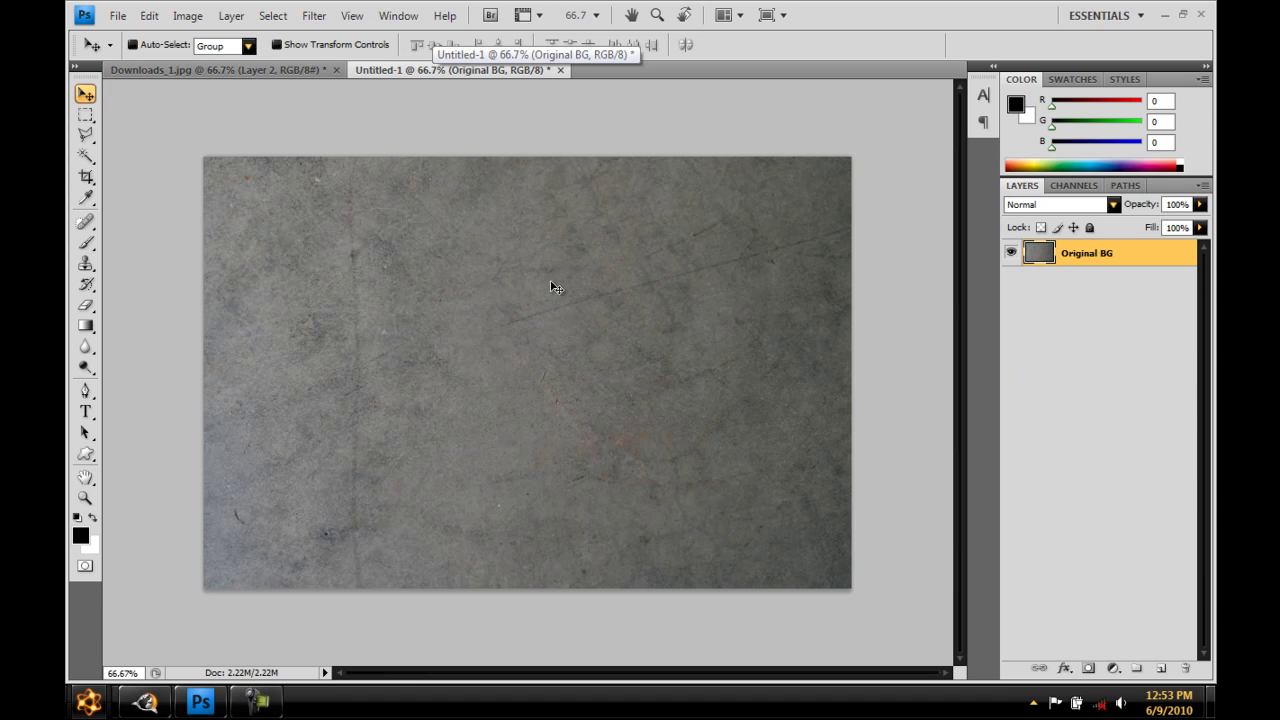
{"action": "left_click", "coordinate": [278, 73]}
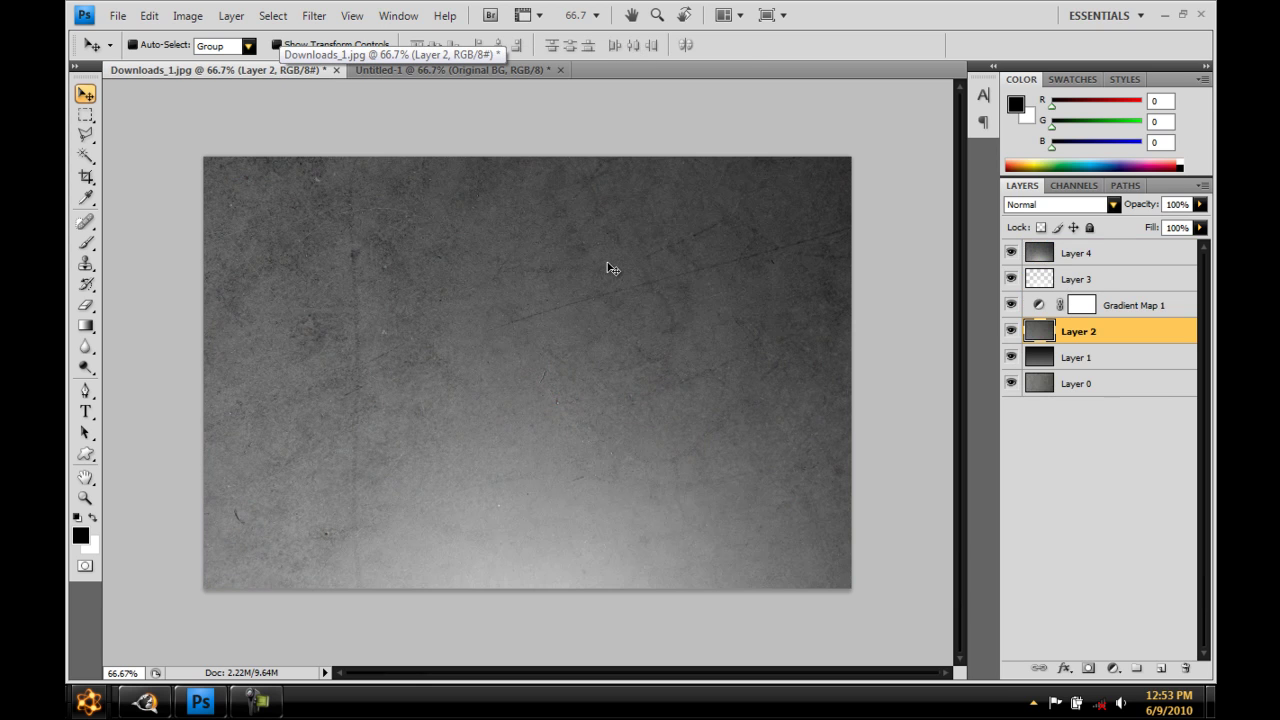
{"action": "left_click", "coordinate": [448, 70]}
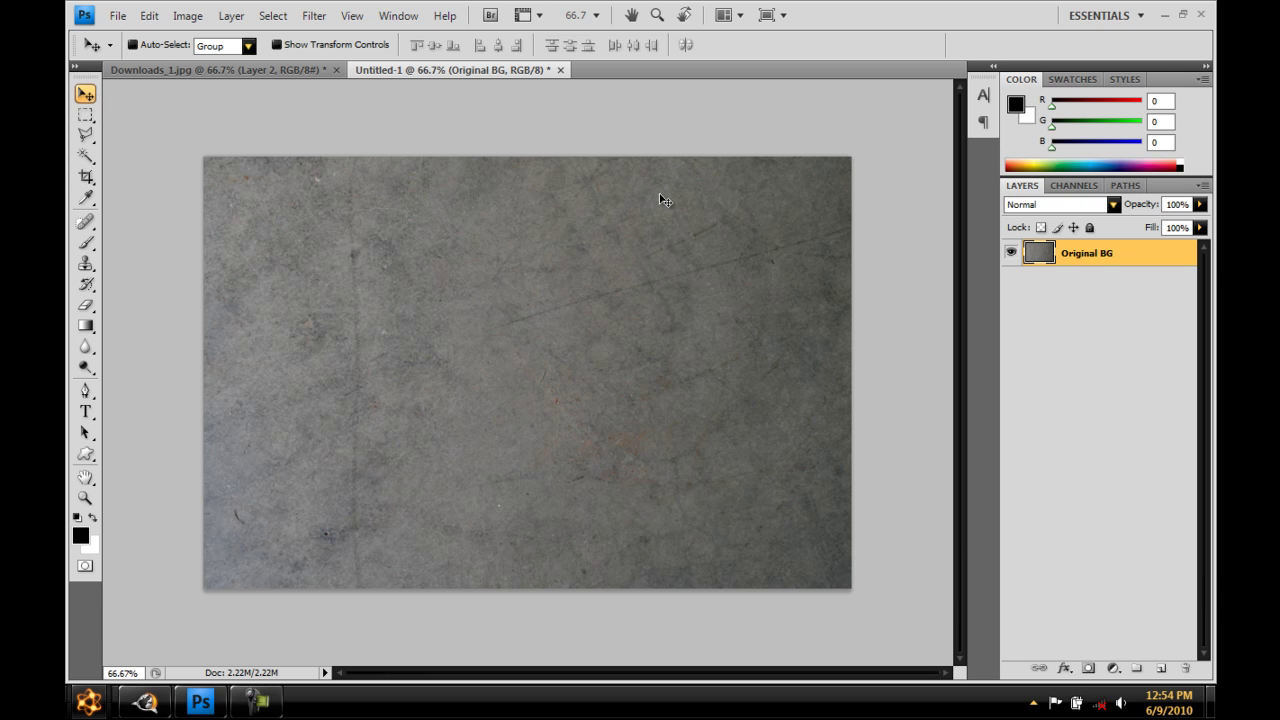
Add a new empty layer named 'Gradient' above Original BG
{"action": "key", "text": "ctrl+shift+n"}
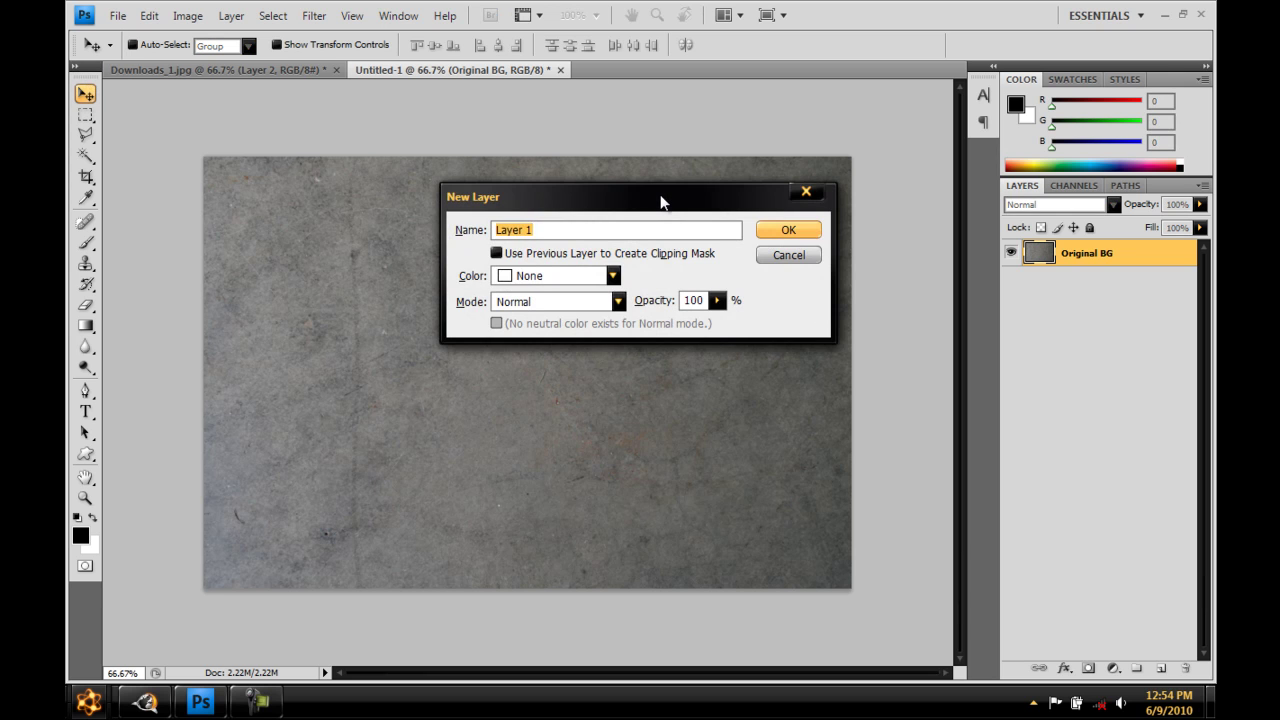
{"action": "type", "text": "Gradient"}
{"action": "key", "text": "Return"}
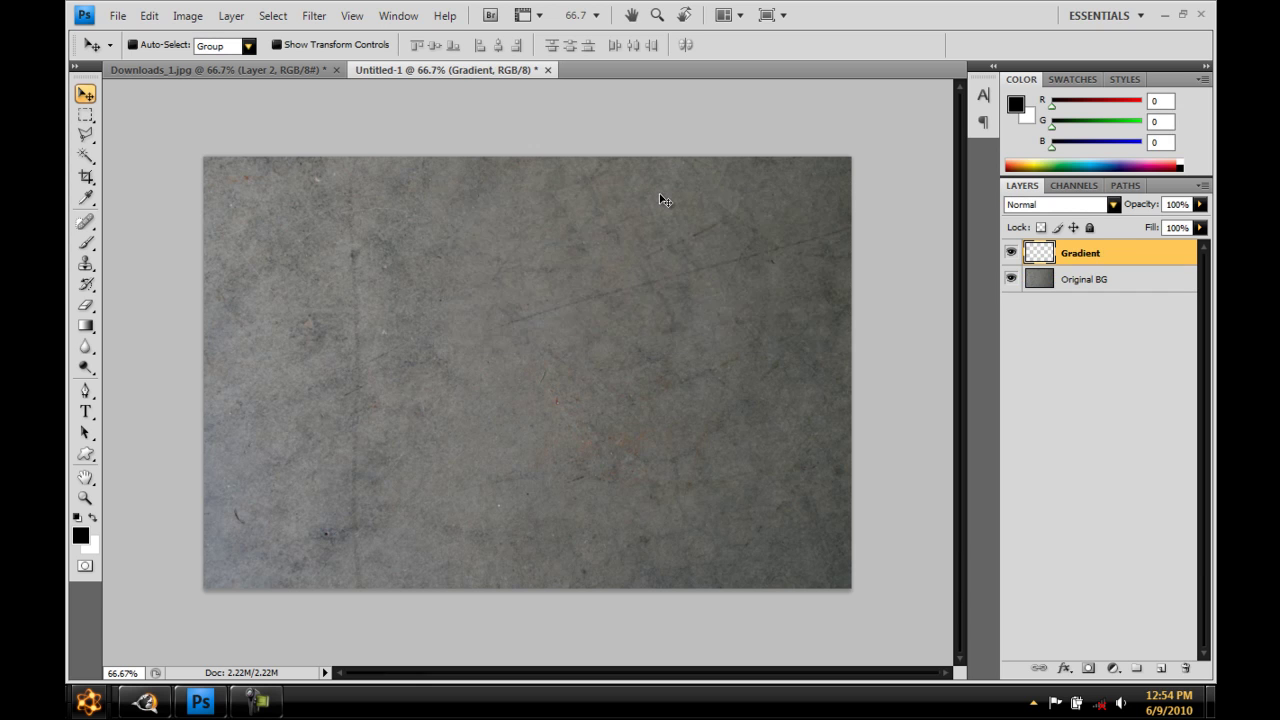
In the Gradient Editor, load the Black 1 - 3D preset gradient
{"action": "left_click", "coordinate": [86, 326]}
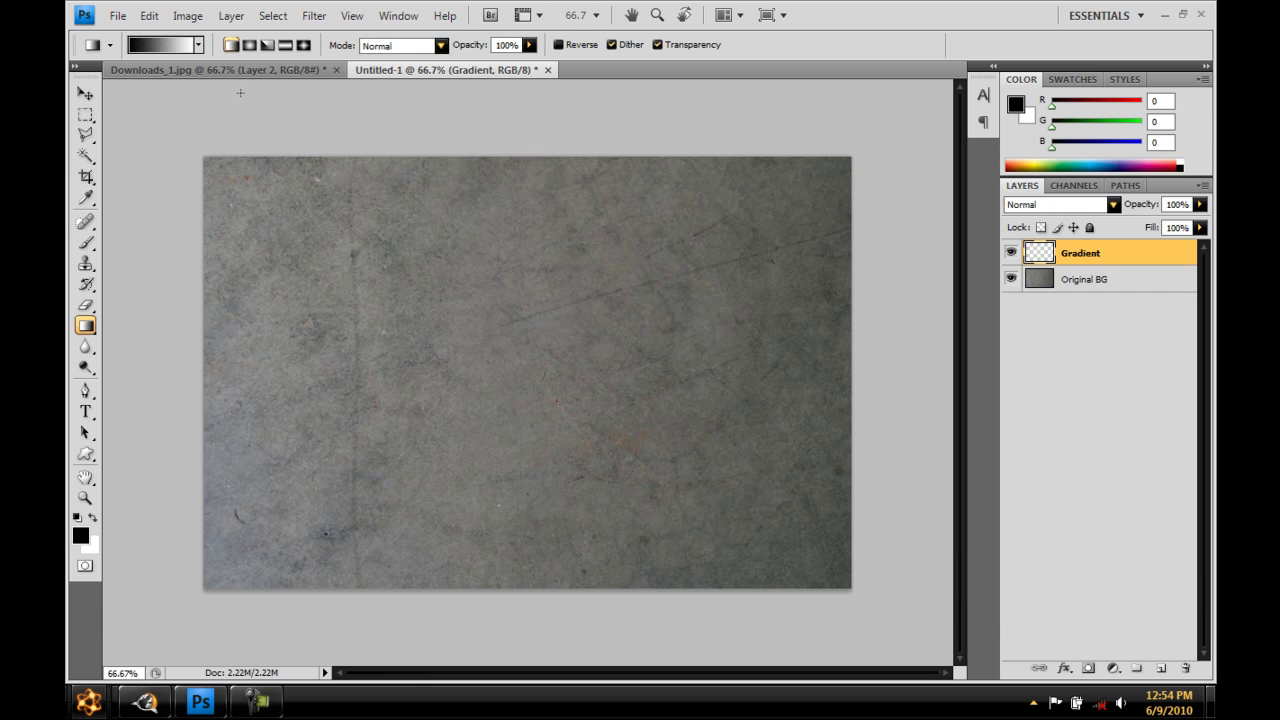
{"action": "left_click", "coordinate": [208, 45]}
{"action": "left_click_drag", "start_coordinate": [803, 188], "coordinate": [654, 168]}
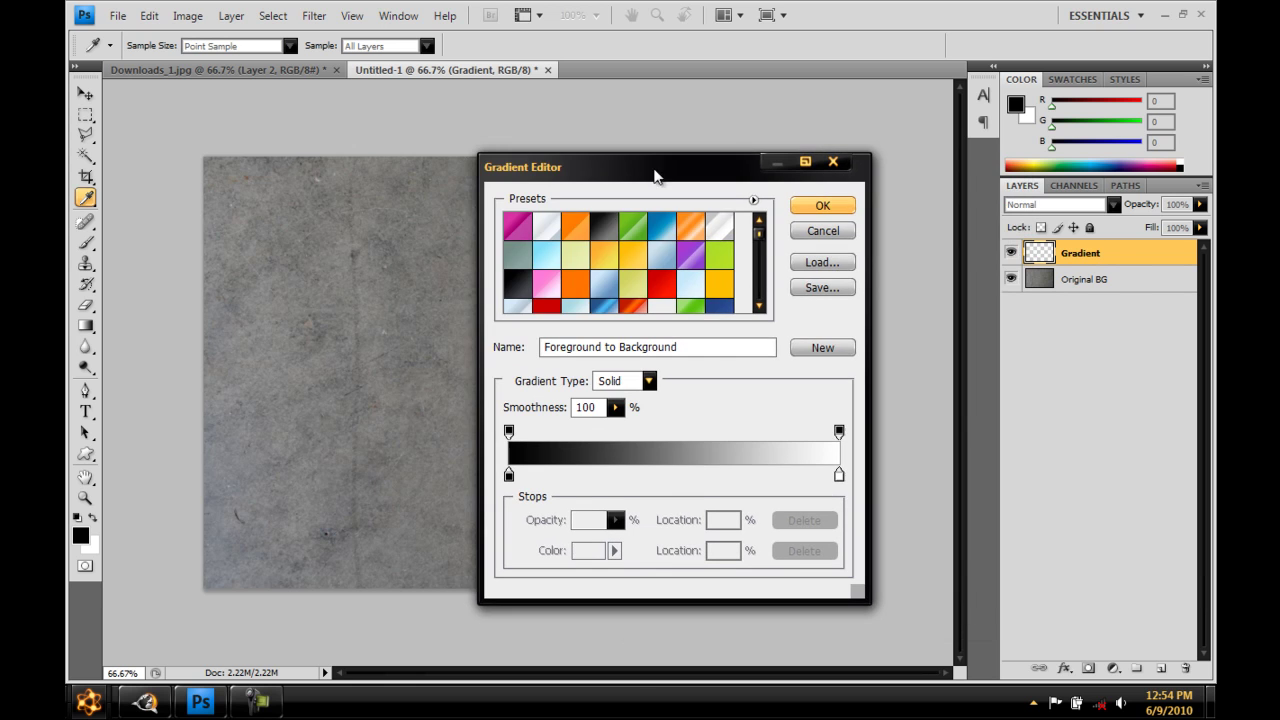
{"action": "mouse_move", "coordinate": [762, 240]}
{"action": "left_mouse_down"}
{"action": "mouse_move", "coordinate": [762, 300]}
{"action": "mouse_move", "coordinate": [762, 232]}
{"action": "left_mouse_up"}
{"action": "left_click", "coordinate": [612, 222]}
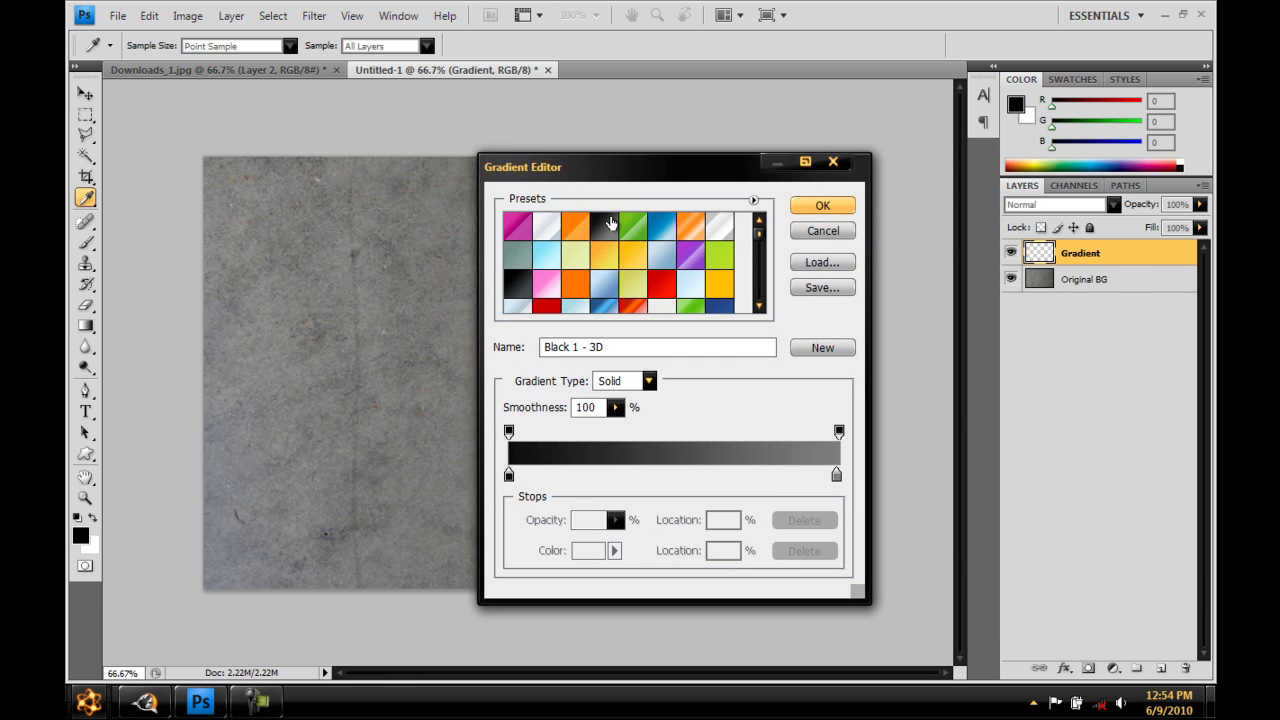
Set the right colour stop to grey #7d7d7d and accept the black-to-grey gradient
{"action": "left_click", "coordinate": [509, 476]}
{"action": "left_click", "coordinate": [836, 475]}
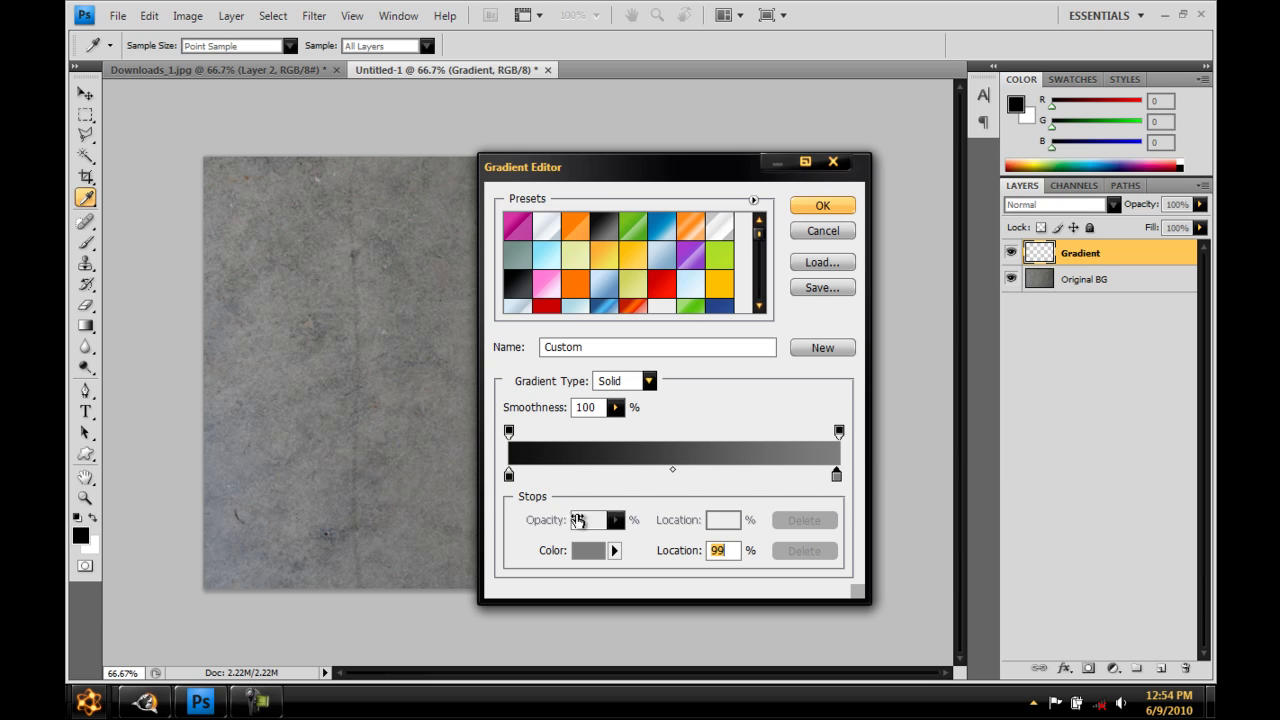
{"action": "left_click", "coordinate": [586, 551]}
{"action": "left_click", "coordinate": [916, 455]}
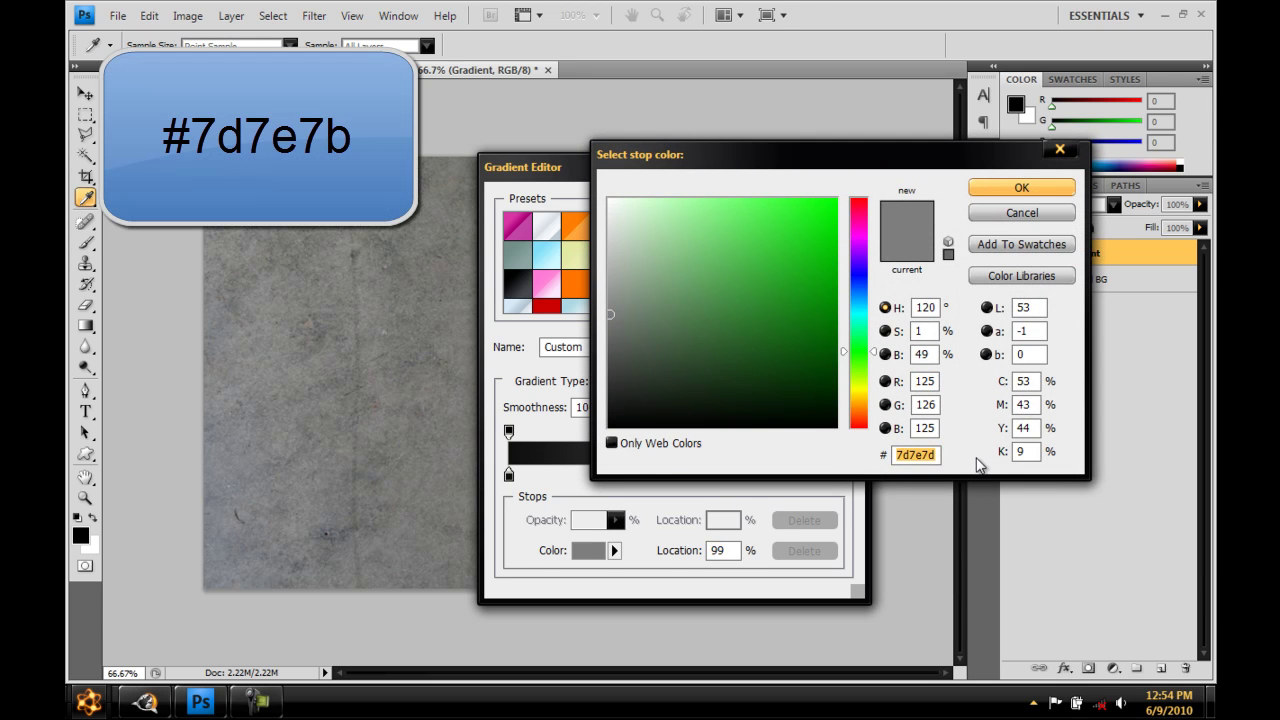
{"action": "left_click", "coordinate": [1019, 188]}
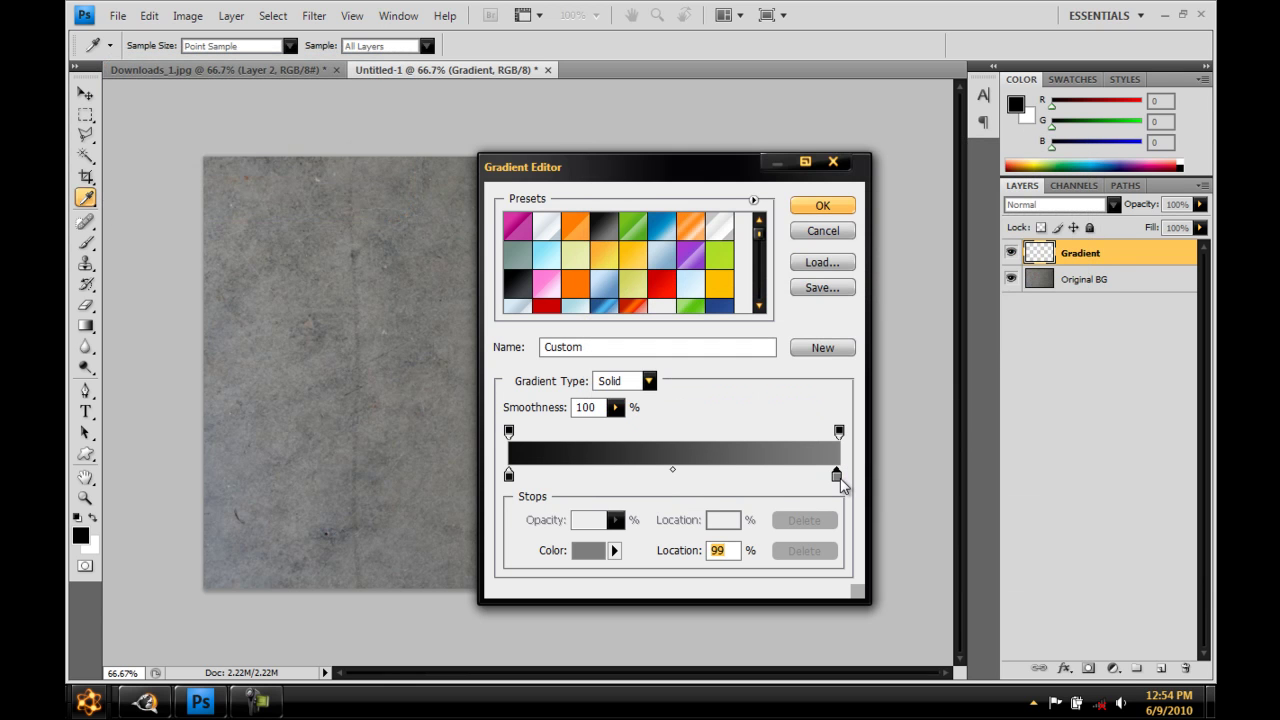
{"action": "left_click", "coordinate": [816, 207]}
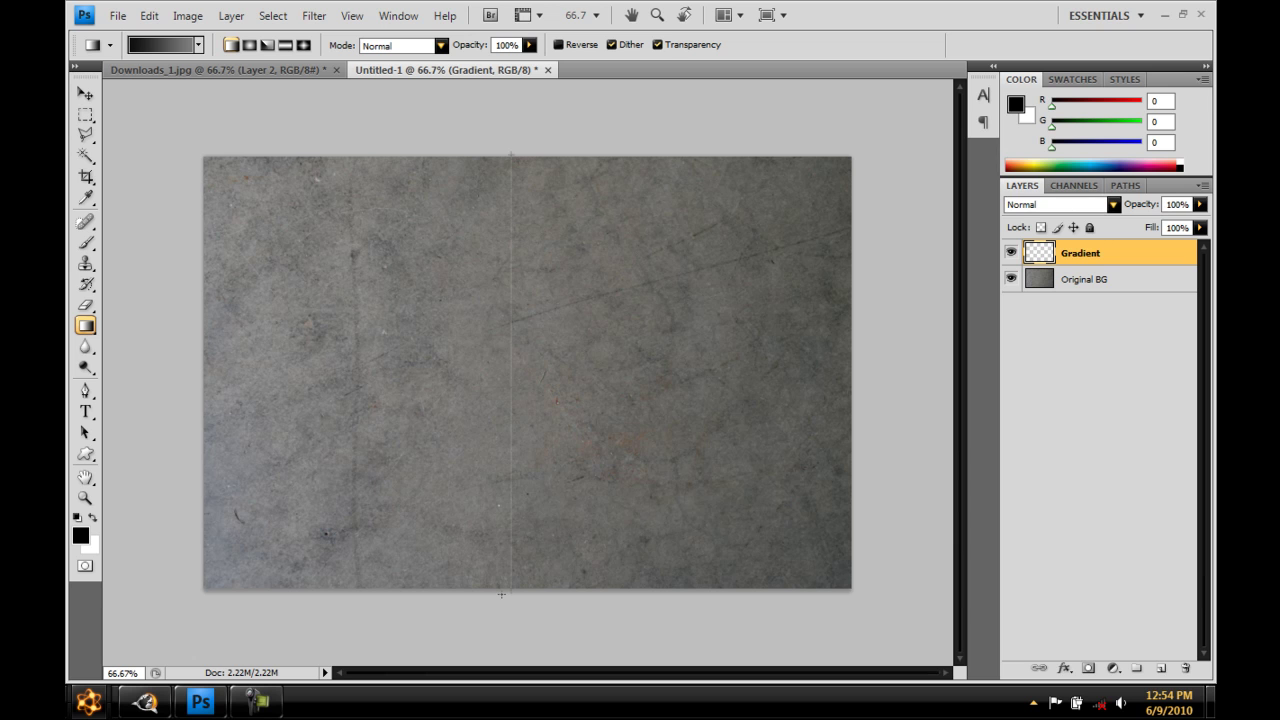
Fill the Gradient layer with a top-to-bottom black-to-grey fade at 37% opacity
{"action": "left_click_drag", "start_coordinate": [502, 594], "coordinate": [501, 594]}
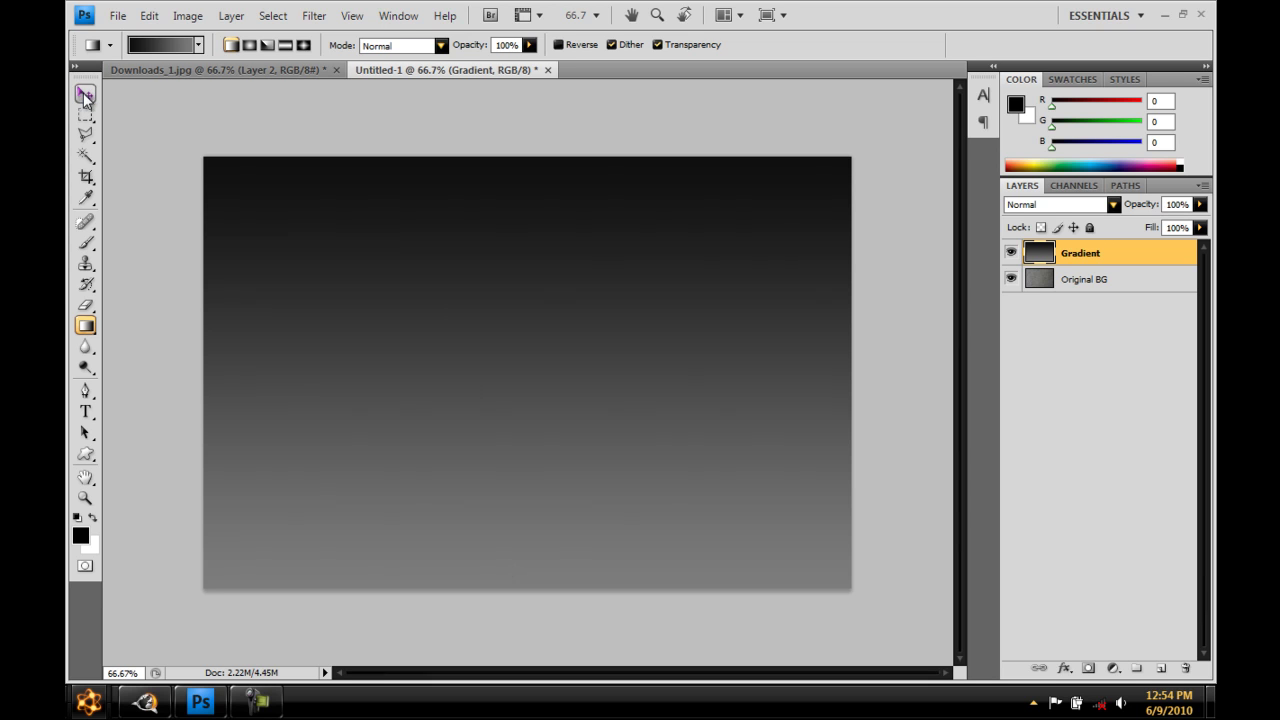
{"action": "left_click", "coordinate": [85, 95]}
{"action": "left_click", "coordinate": [1200, 204]}
{"action": "left_click_drag", "start_coordinate": [1198, 222], "coordinate": [1144, 226]}
{"action": "left_click", "coordinate": [1081, 257]}
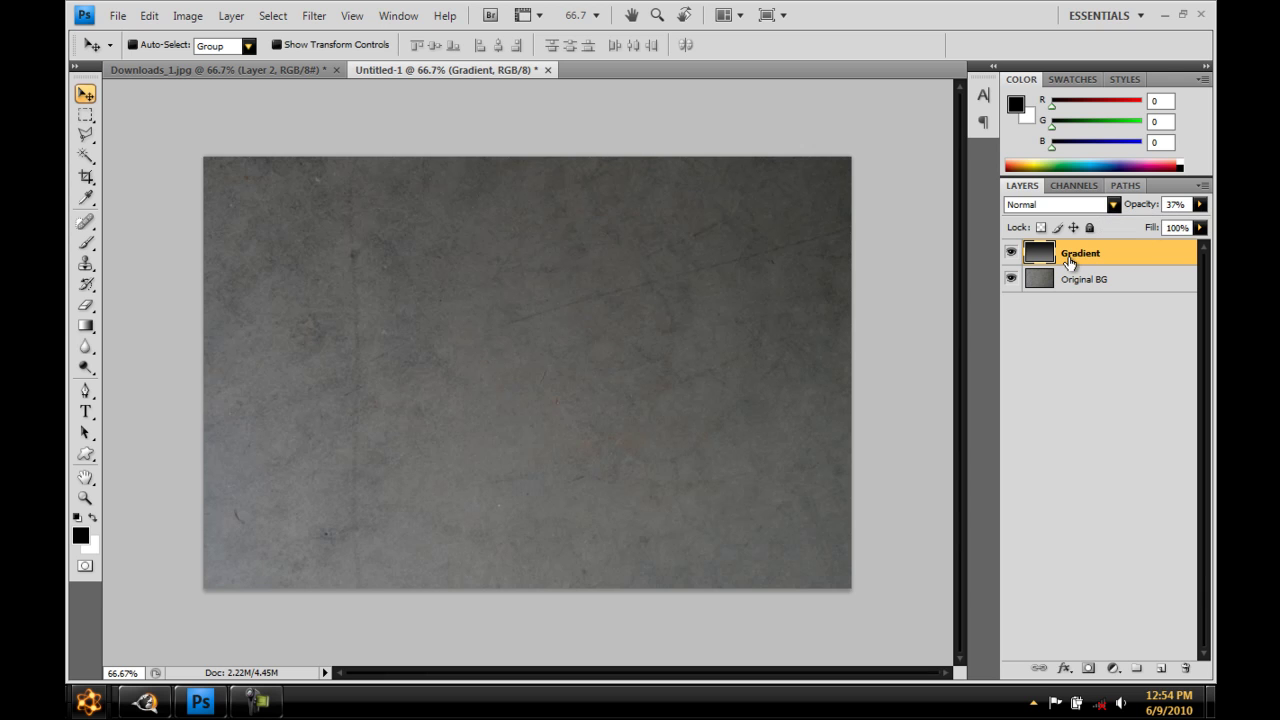
Add a new layer and stamp the merged image onto it via Apply Image with Multiply
{"action": "key", "text": "ctrl+shift+n"}
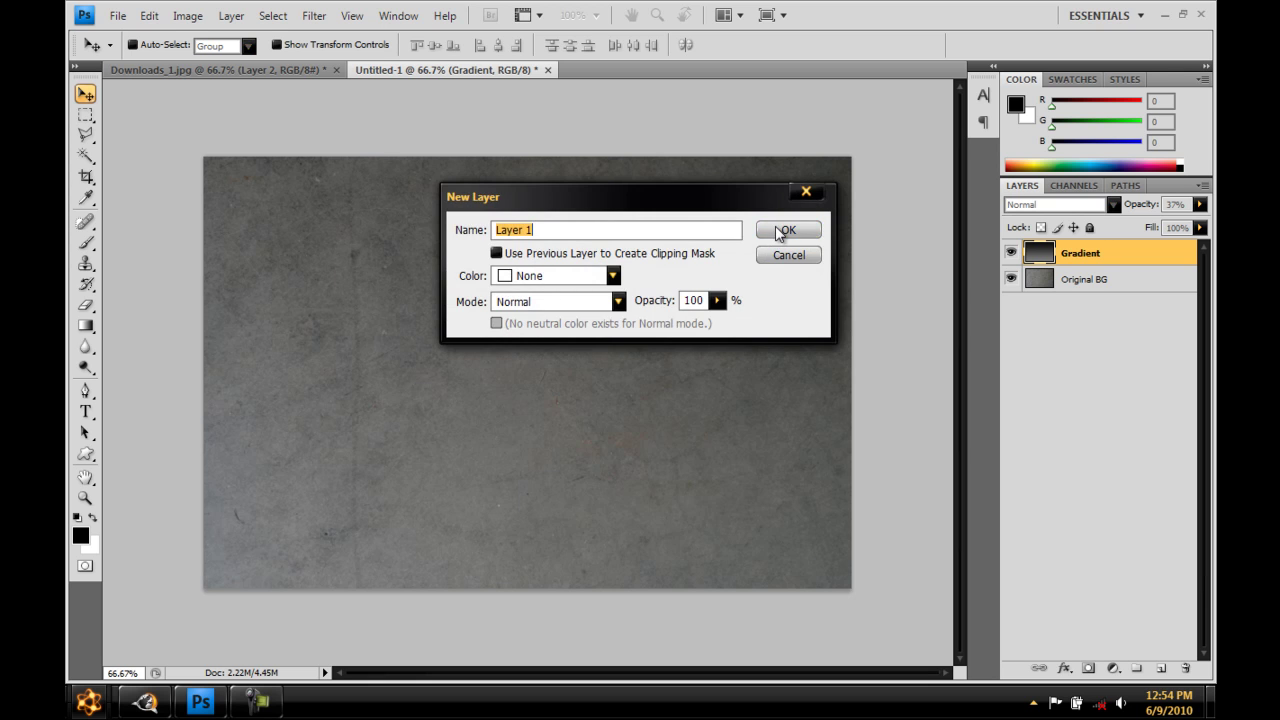
{"action": "left_click", "coordinate": [780, 232]}
{"action": "left_click", "coordinate": [187, 15]}
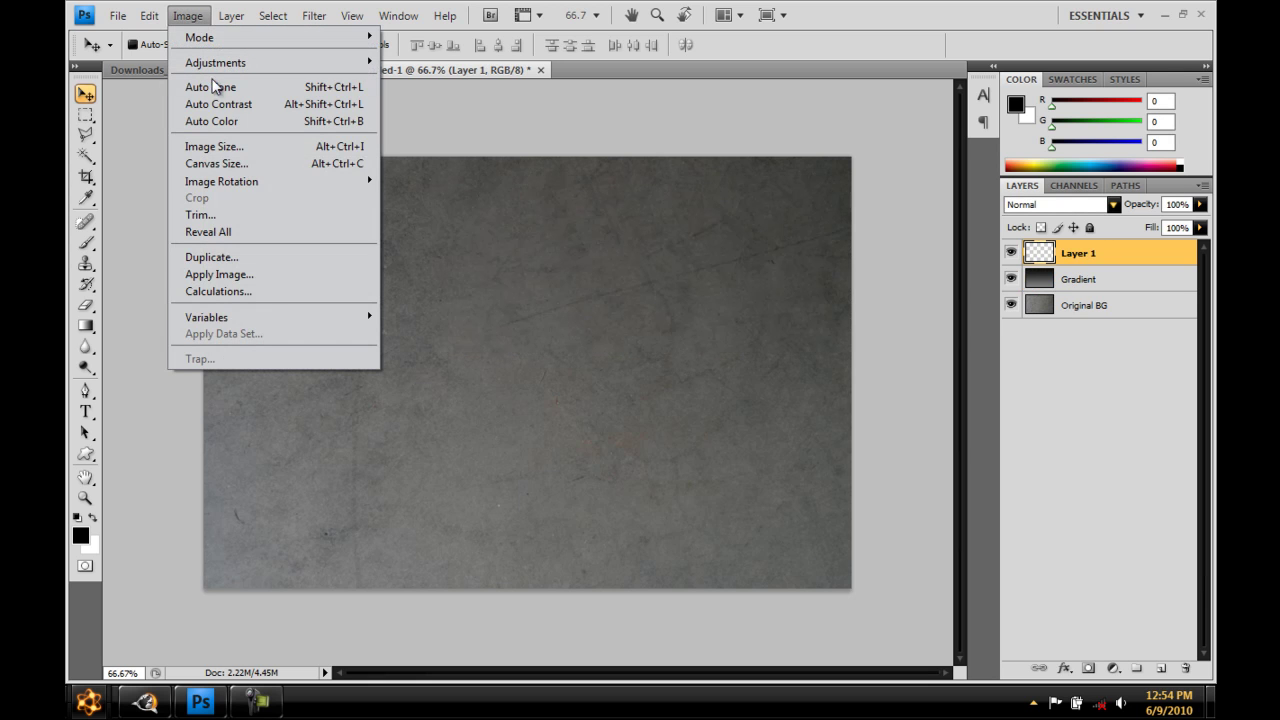
{"action": "left_click", "coordinate": [276, 272]}
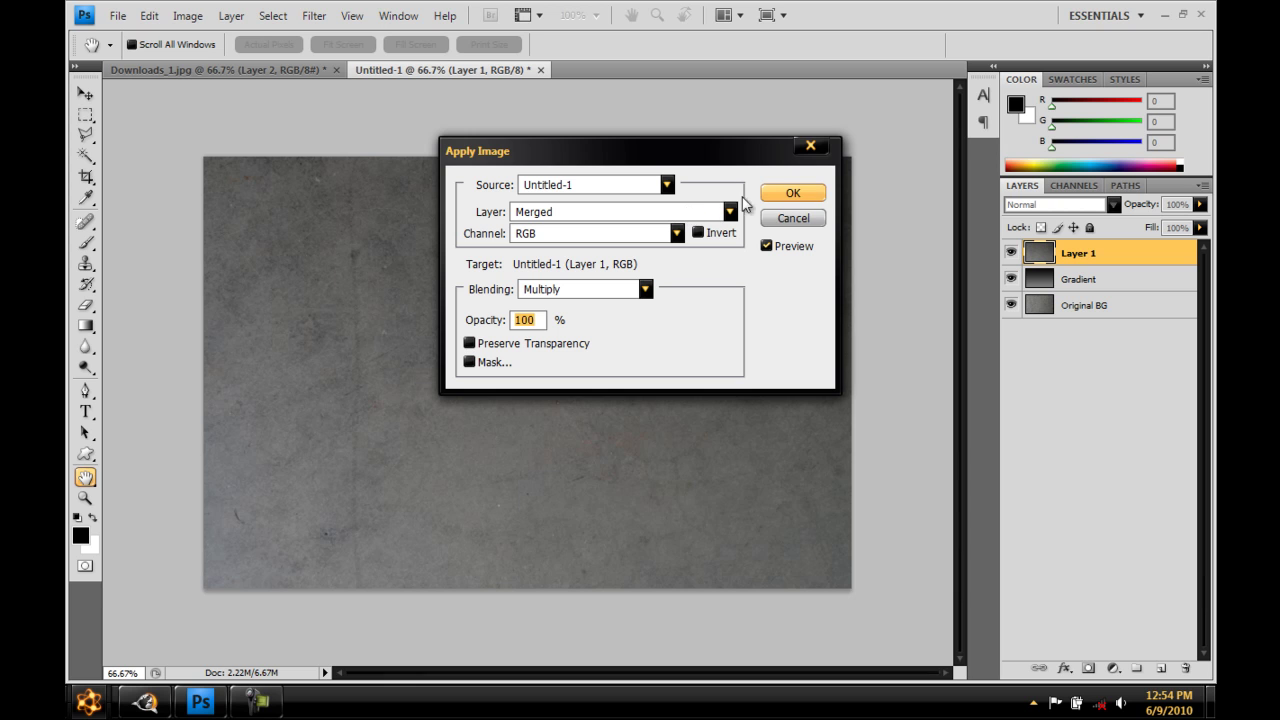
{"action": "left_click", "coordinate": [800, 200]}
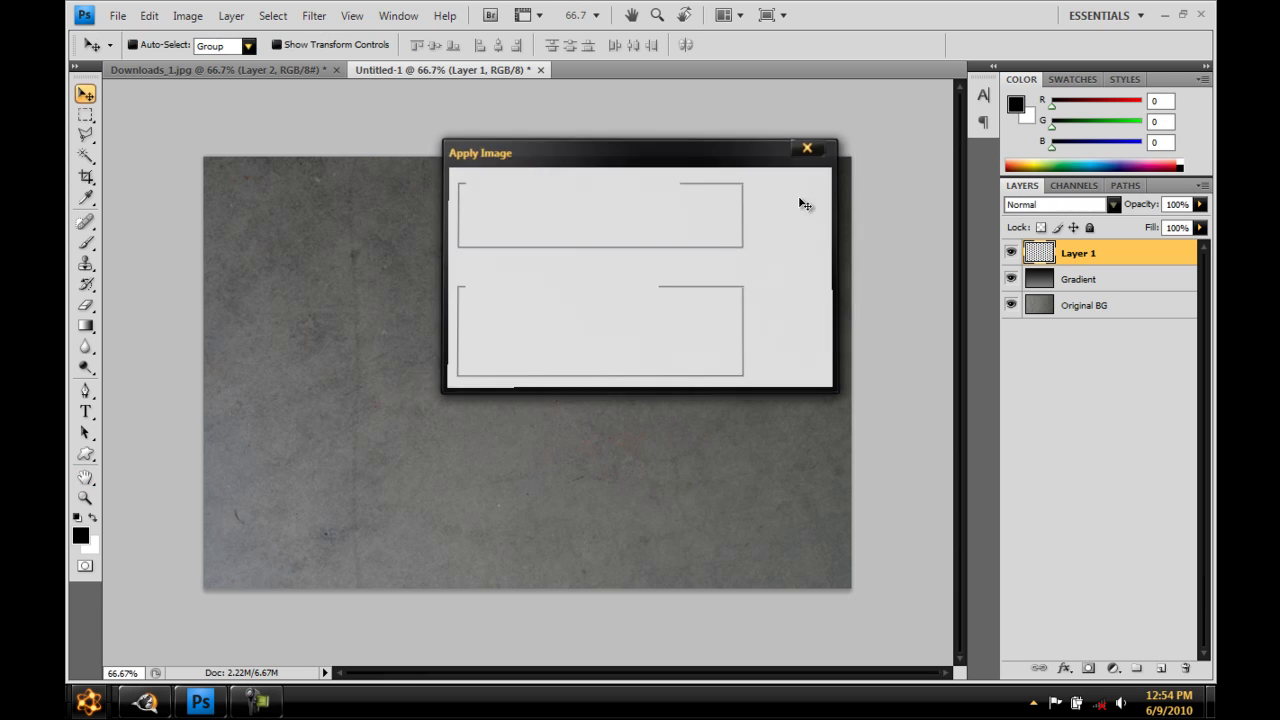
Rename the new layer to 'Merged Layer'
{"action": "double_click", "coordinate": [1083, 262]}
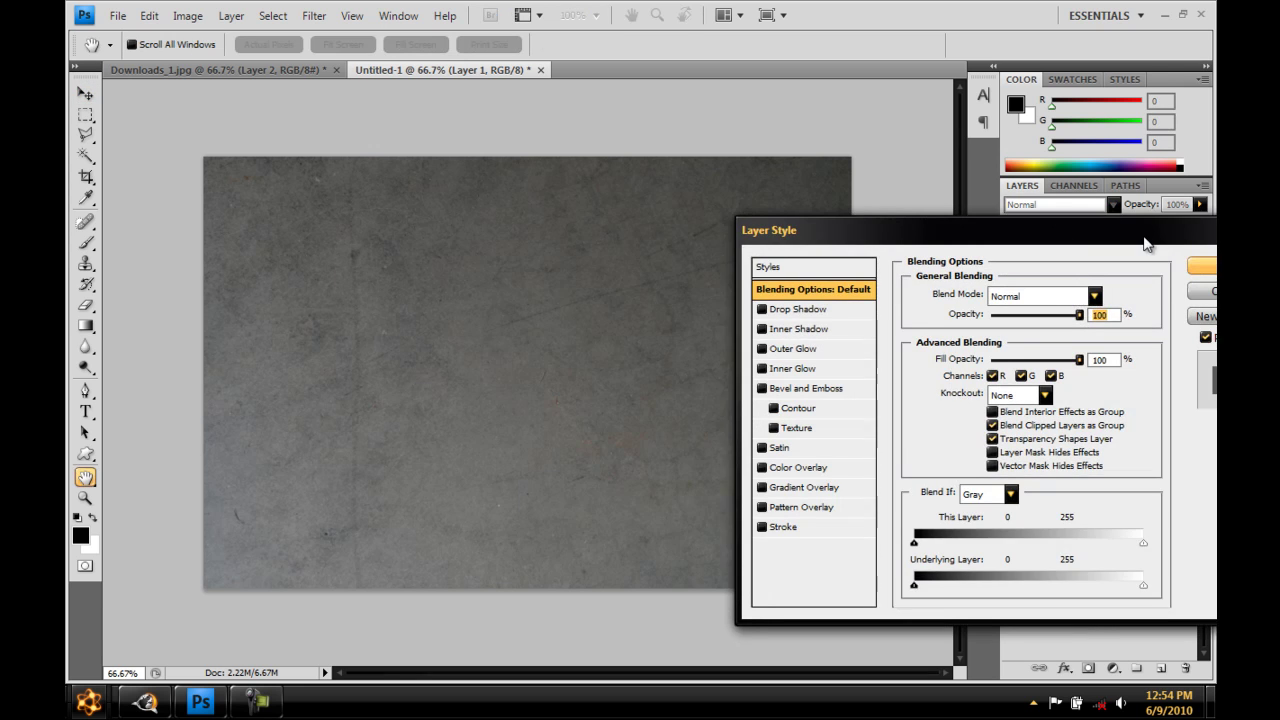
{"action": "left_click", "coordinate": [980, 278]}
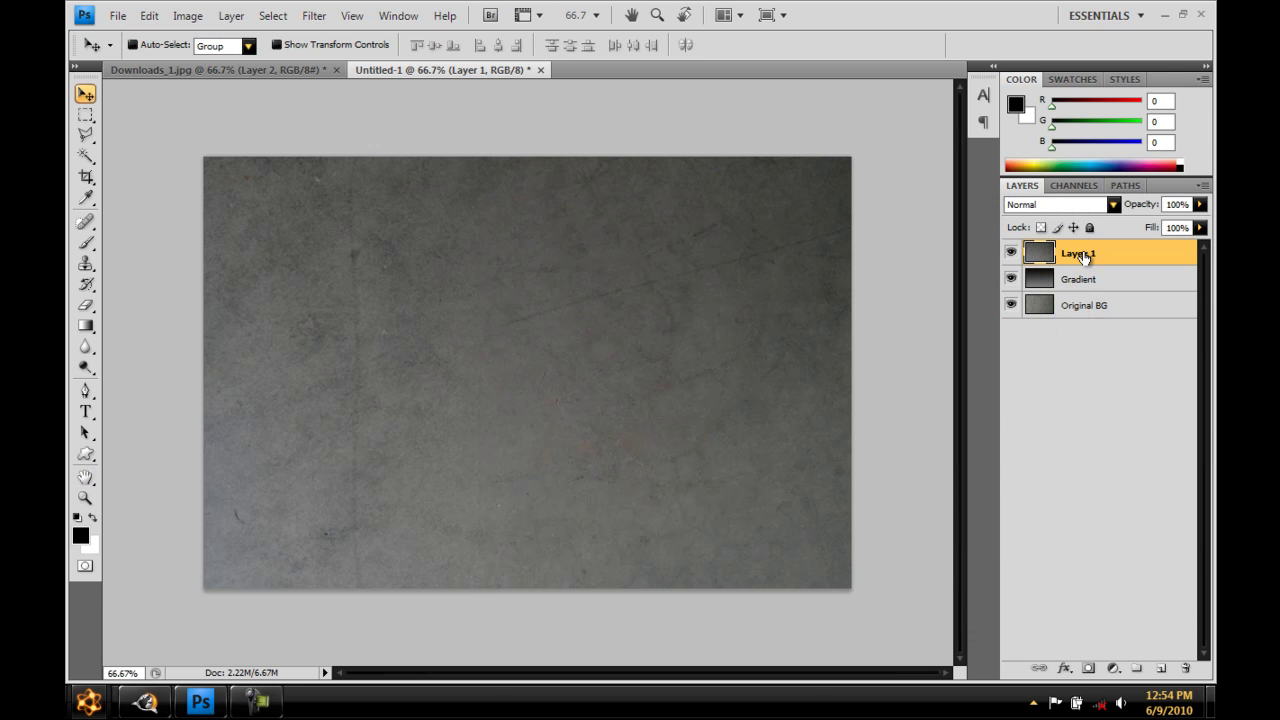
{"action": "double_click", "coordinate": [1088, 253]}
{"action": "type", "text": "Merged"}
{"action": "type", "text": " Layer"}
{"action": "key", "text": "Return"}
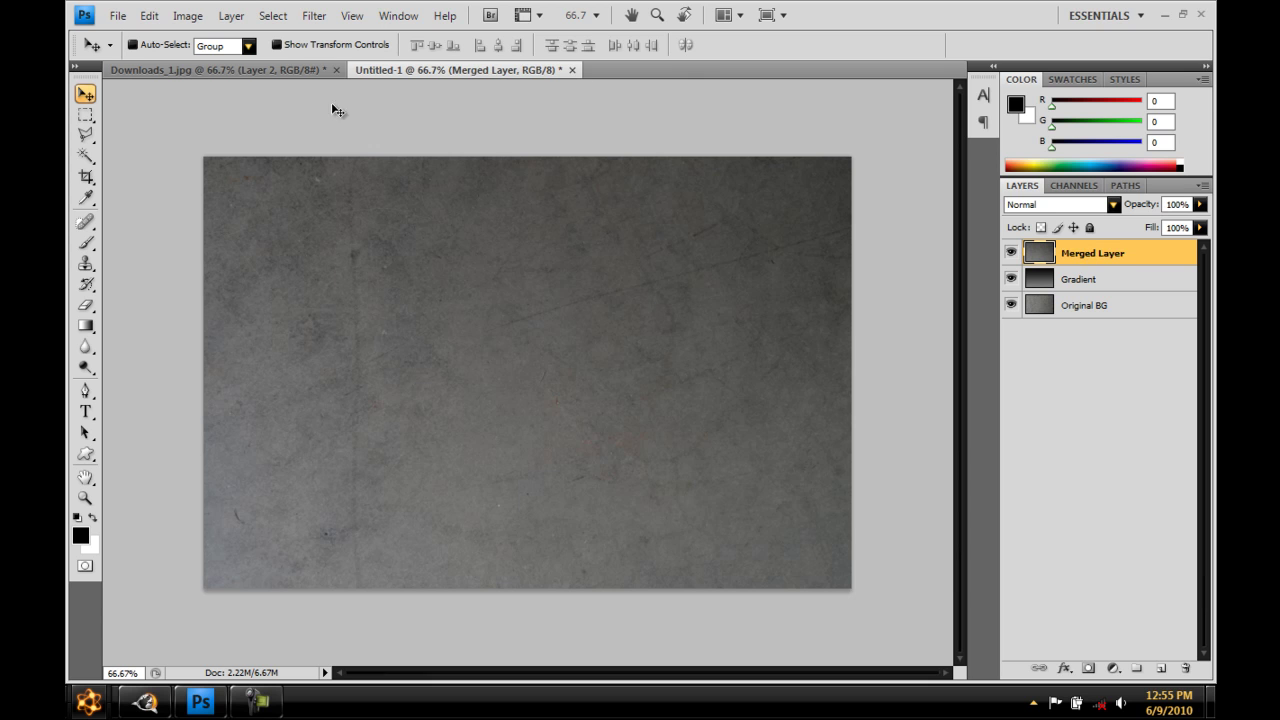
Apply Filter > Sharpen > Sharpen to Merged Layer
{"action": "left_click", "coordinate": [320, 17]}
{"action": "mouse_move", "coordinate": [333, 267]}
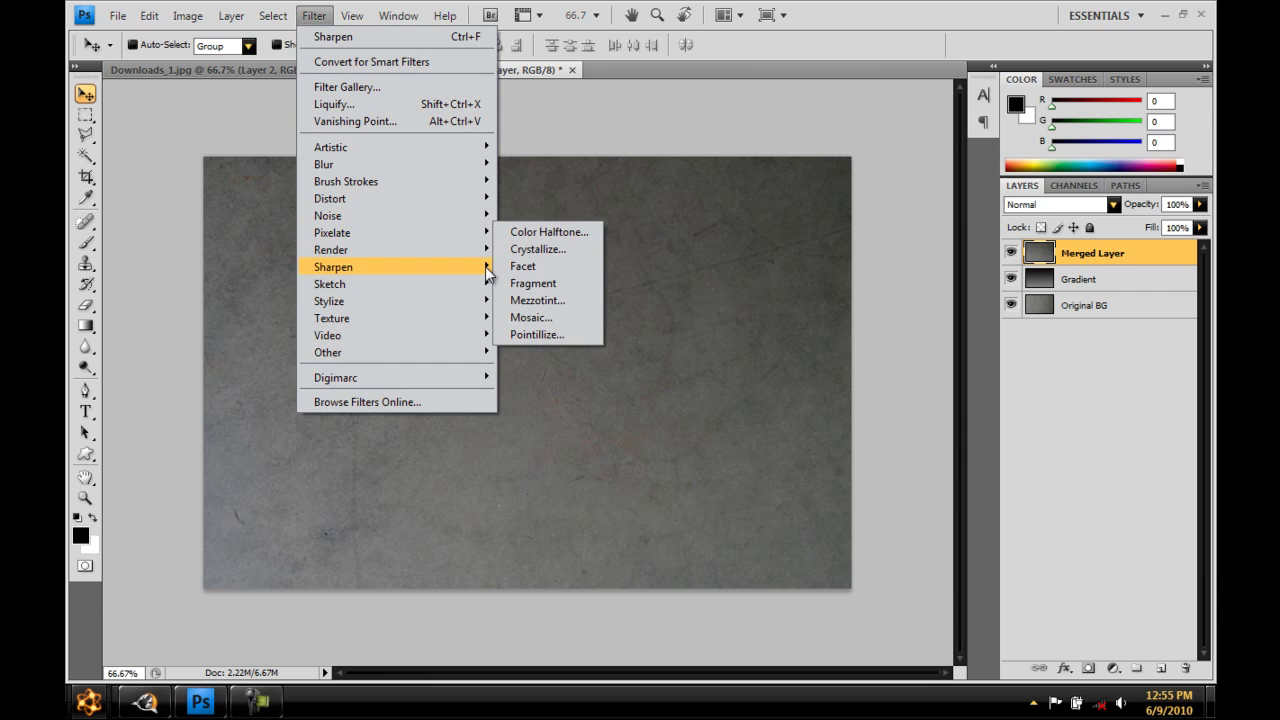
{"action": "left_click", "coordinate": [535, 266]}
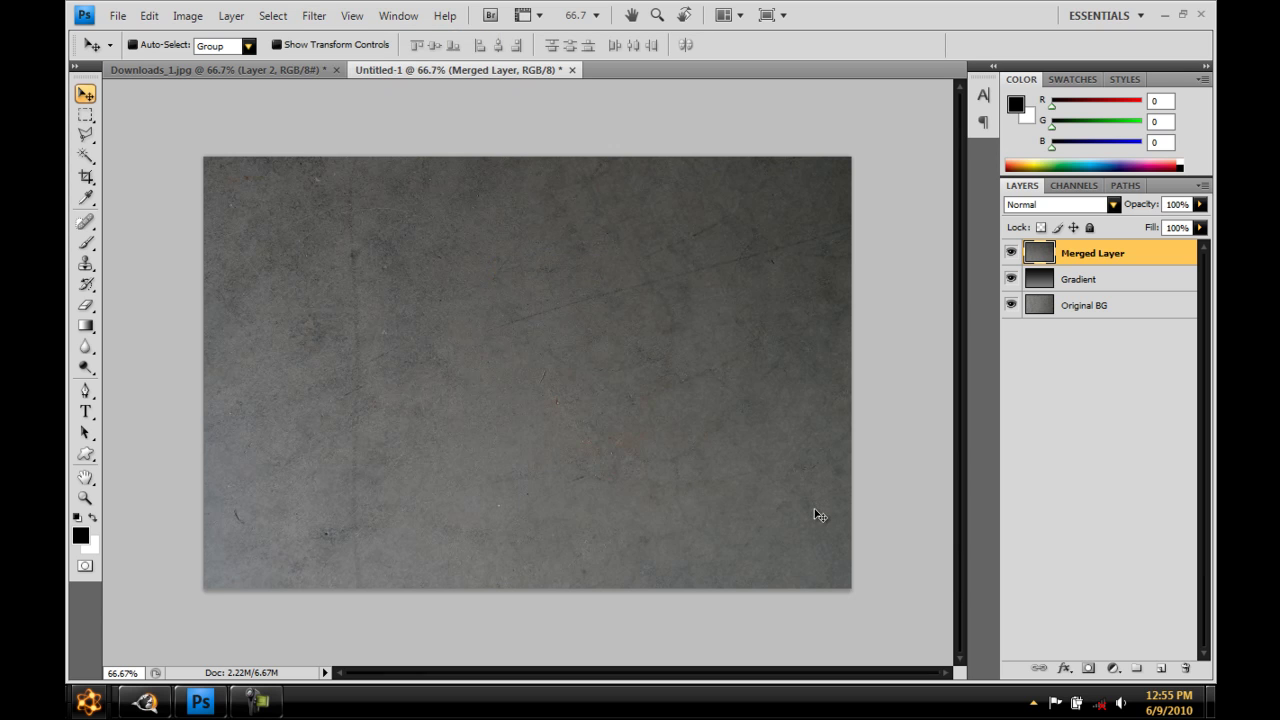
Add a black-to-white Gradient Map adjustment layer on top of the stack
{"action": "left_click", "coordinate": [1115, 675]}
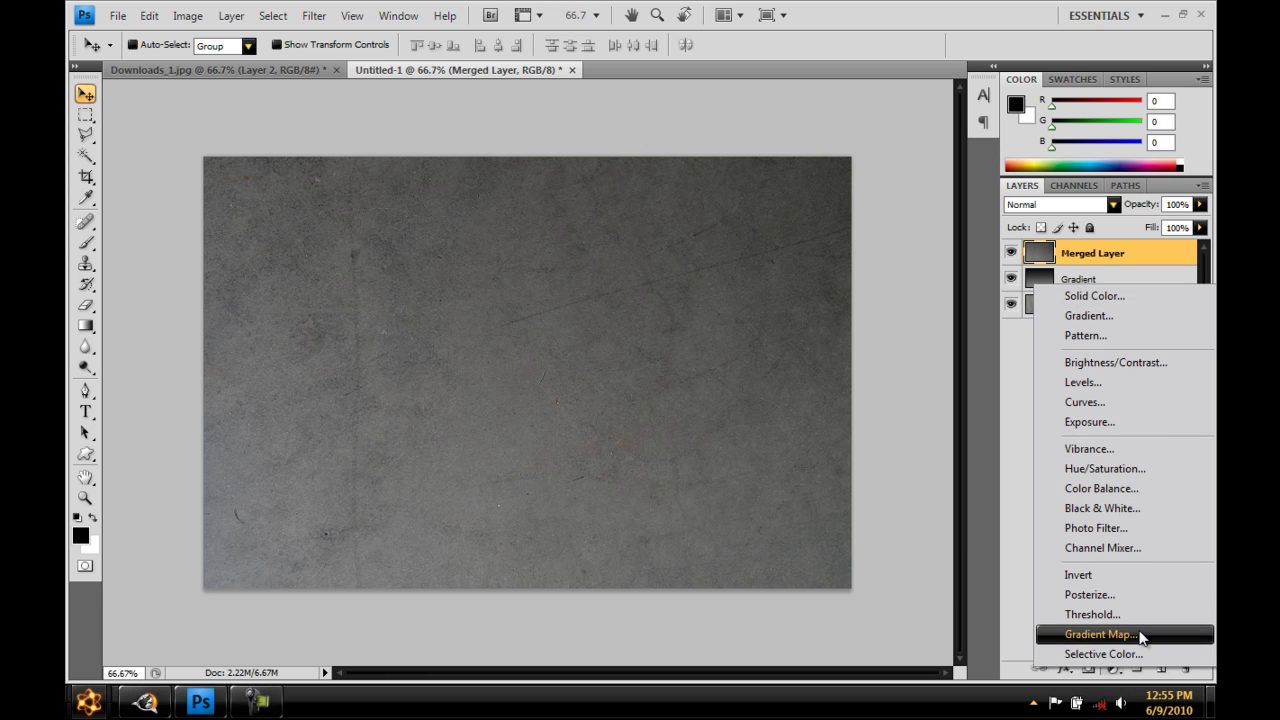
{"action": "left_click", "coordinate": [1140, 636]}
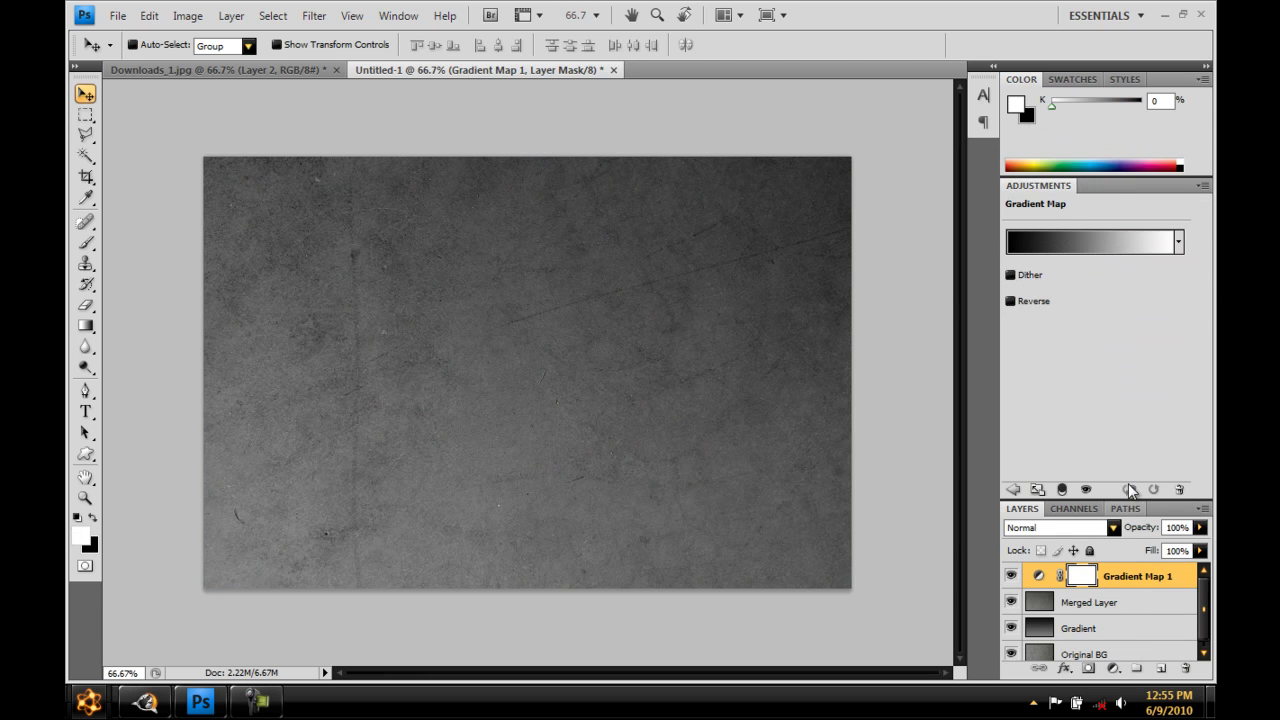
{"action": "left_click", "coordinate": [1200, 186]}
Close the Adjustments panel and review Original BG, Gradient, Merged Layer and Gradient Map 1
{"action": "left_click", "coordinate": [1133, 522]}
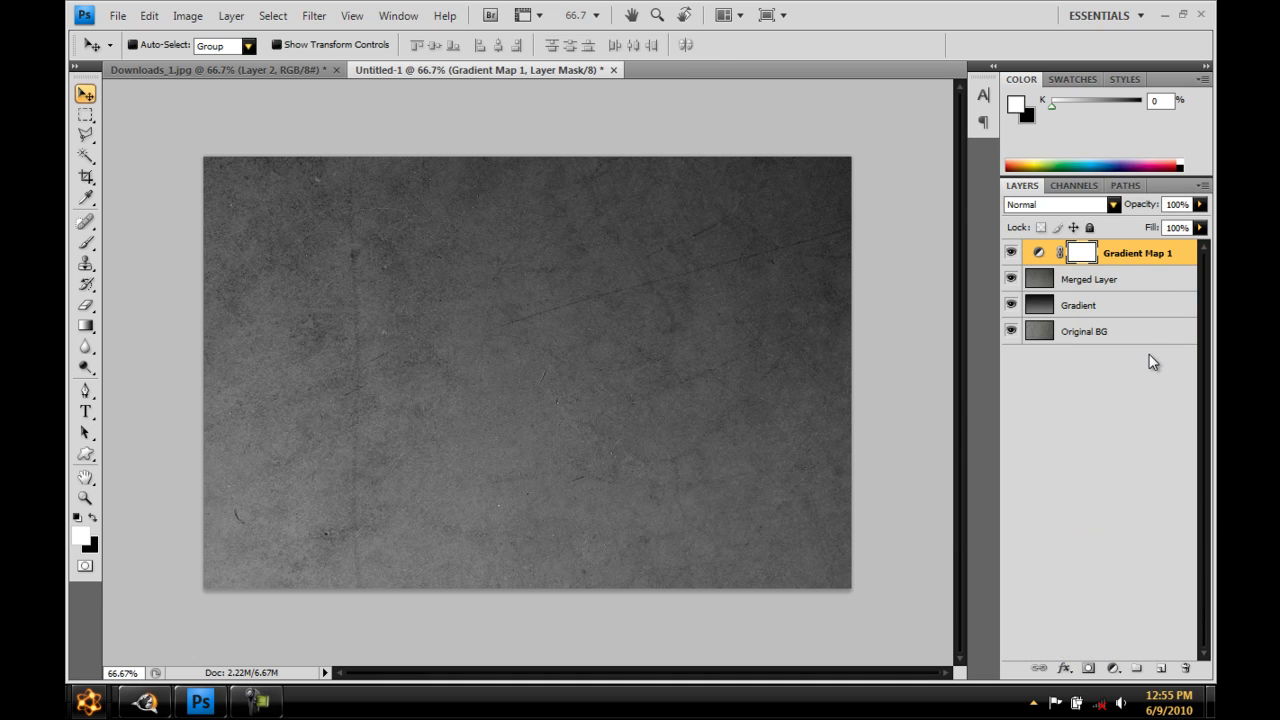
{"action": "left_click", "coordinate": [1116, 334]}
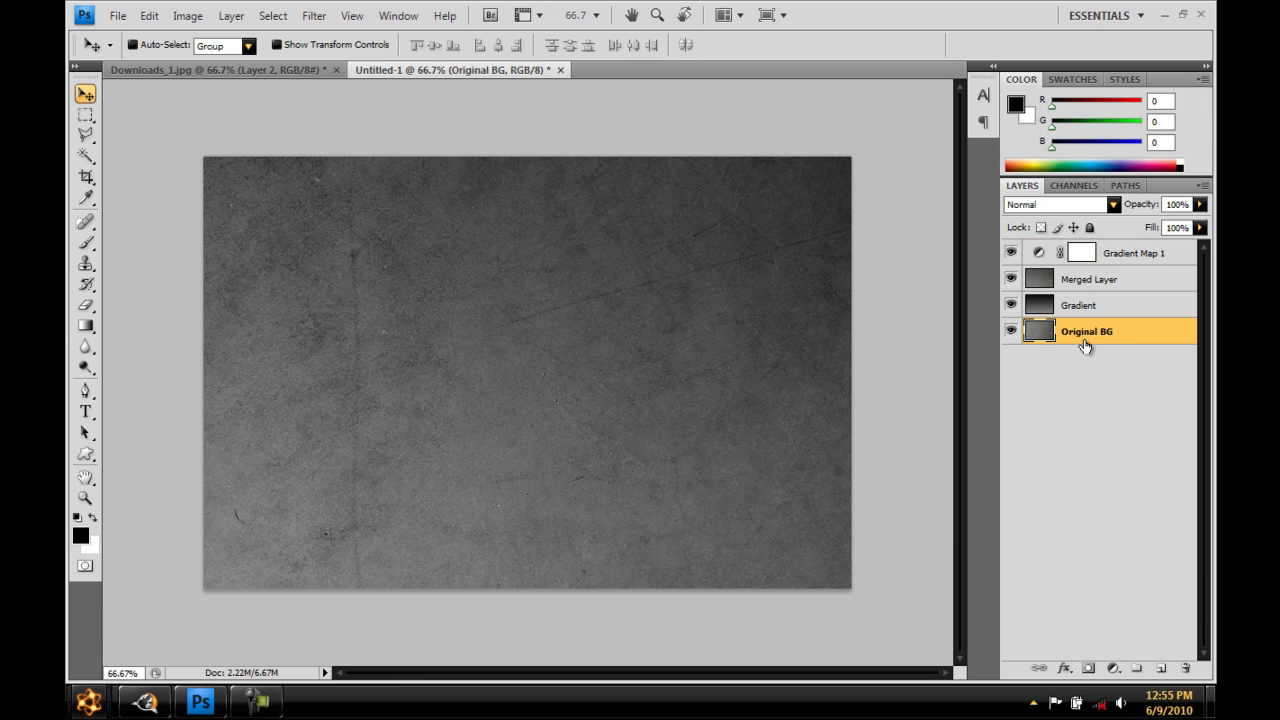
{"action": "left_click", "coordinate": [1094, 306]}
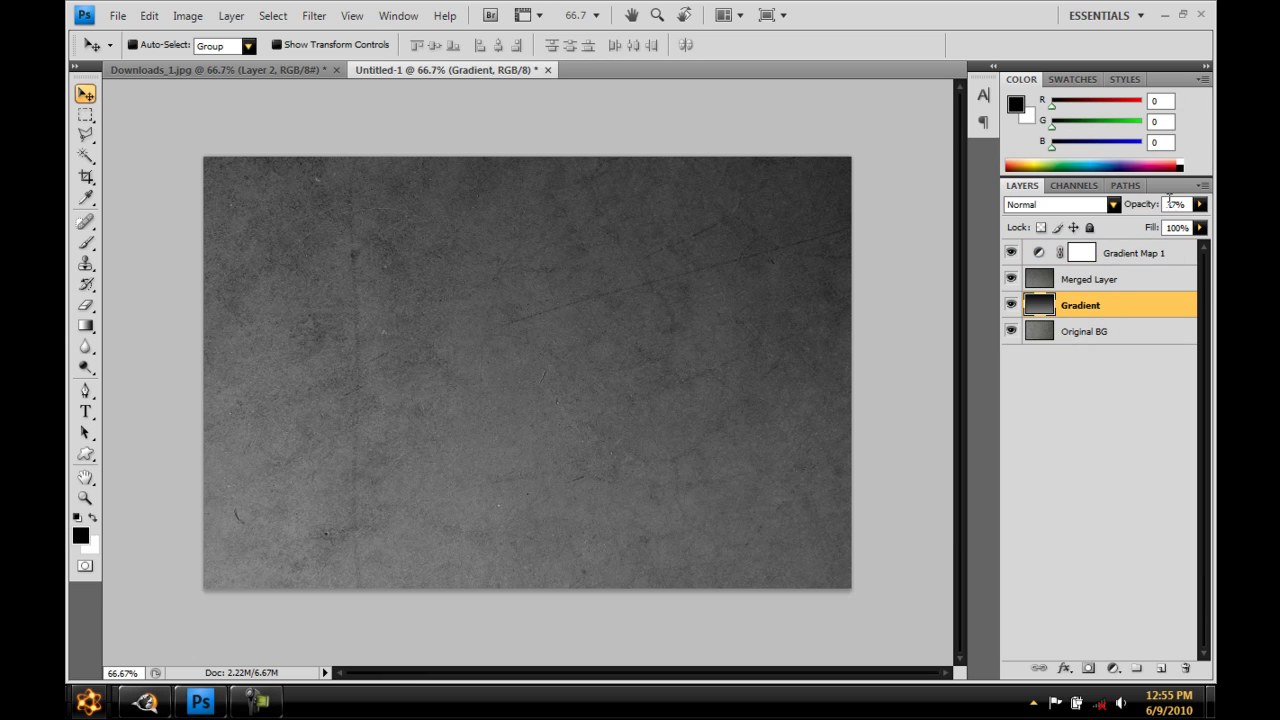
{"action": "left_click", "coordinate": [1120, 284]}
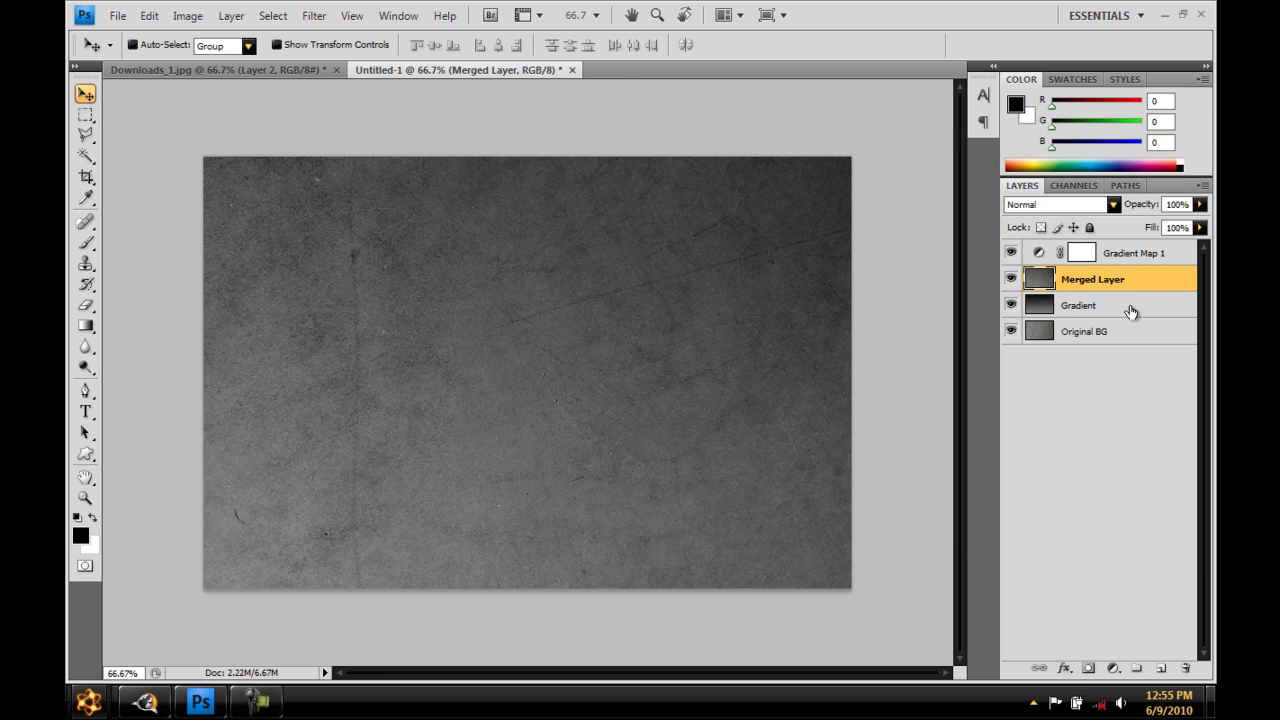
{"action": "left_click", "coordinate": [1148, 257]}
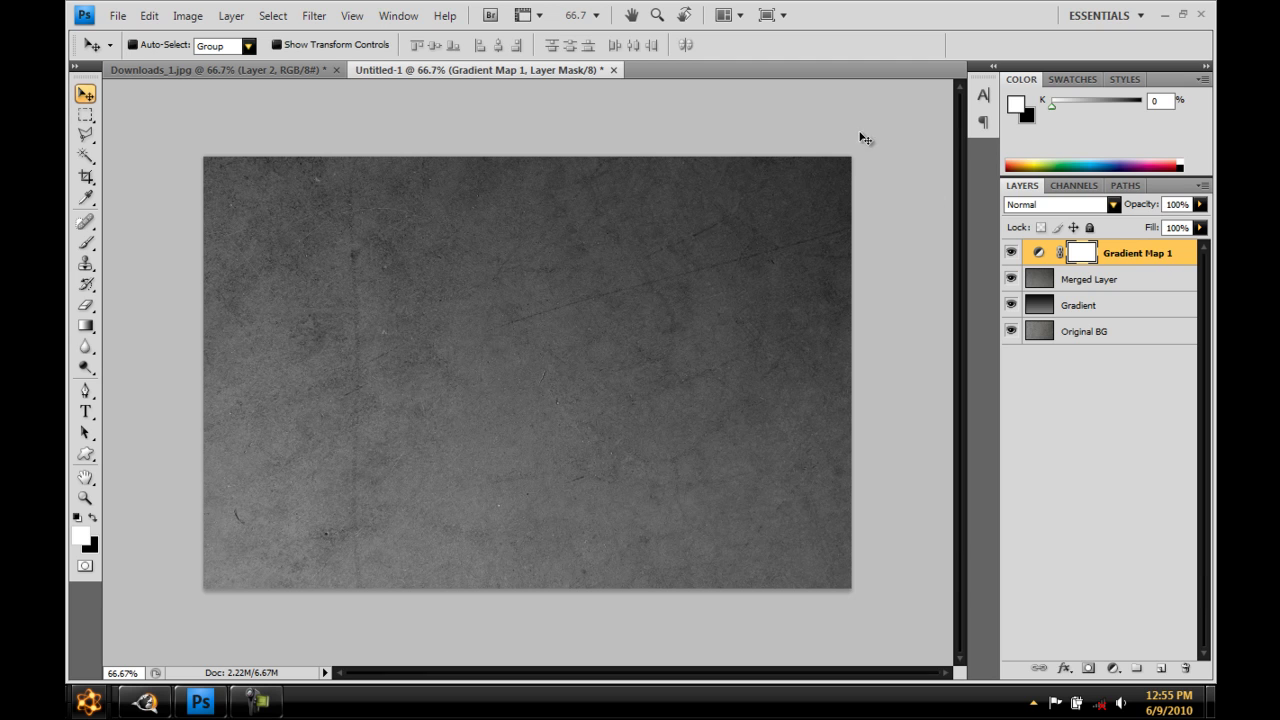
Create Layer 1 holding a sharpened merged copy of the image via Apply Image
{"action": "key", "text": "ctrl+shift+n"}
{"action": "left_click", "coordinate": [817, 227]}
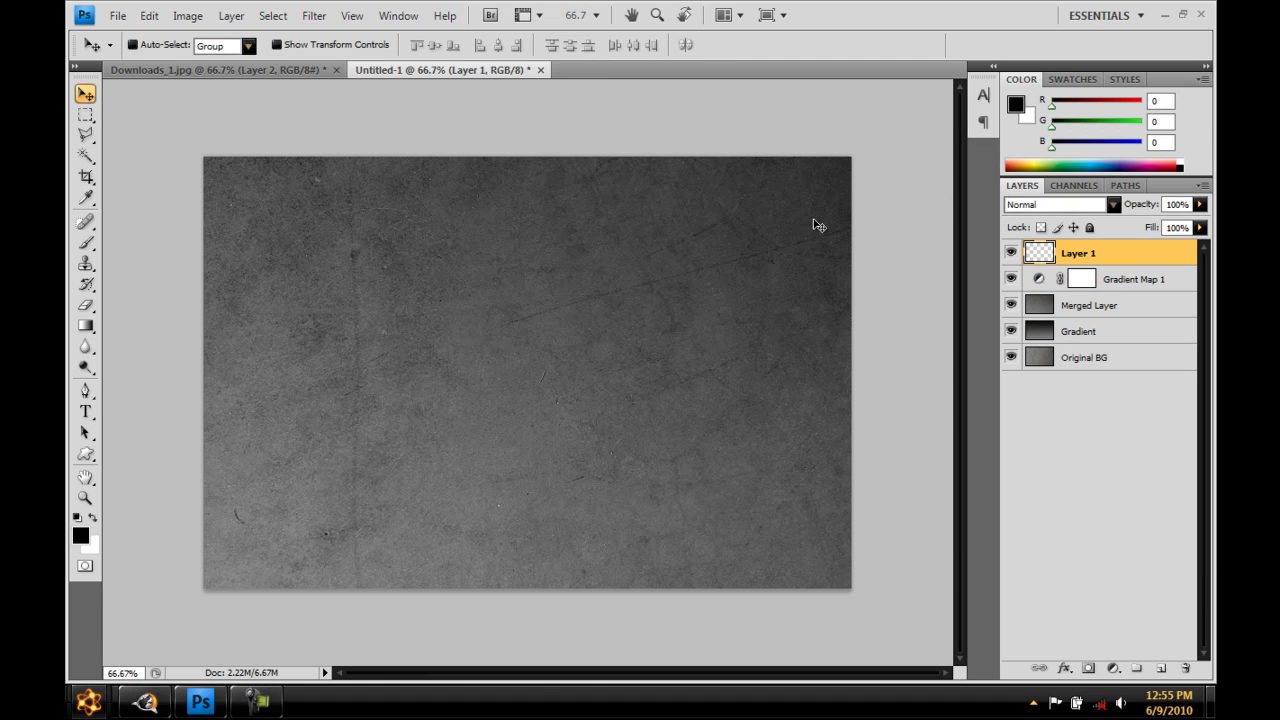
{"action": "left_click", "coordinate": [188, 15]}
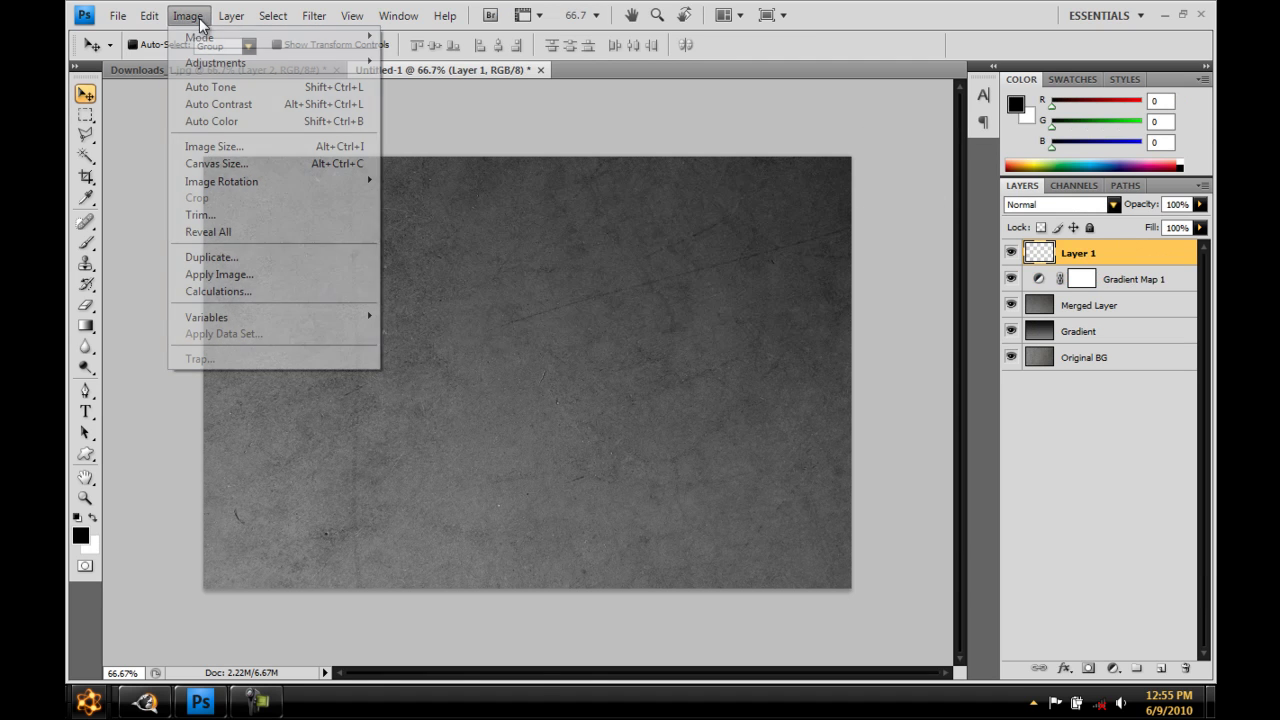
{"action": "left_click", "coordinate": [295, 275]}
{"action": "left_click", "coordinate": [783, 191]}
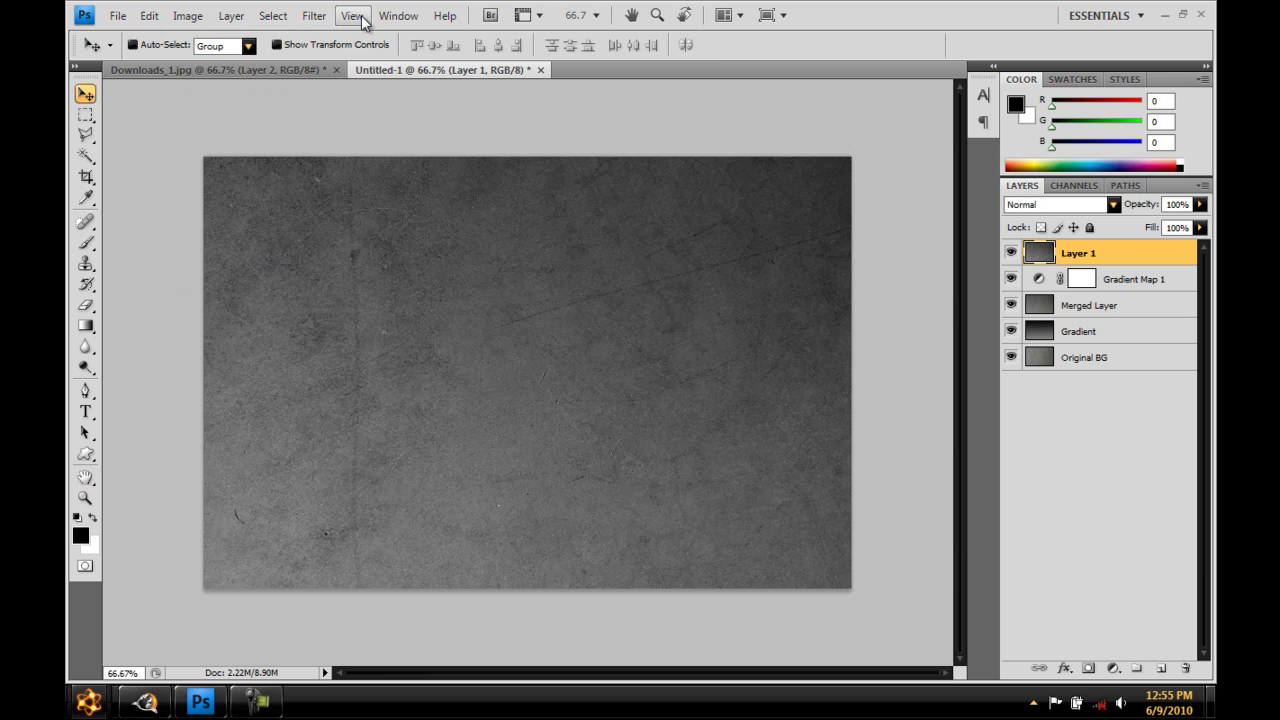
{"action": "left_click", "coordinate": [314, 15]}
{"action": "left_click", "coordinate": [527, 267]}
Add a new empty layer named 'Brush Light' on top
{"action": "key", "text": "ctrl+shift+n"}
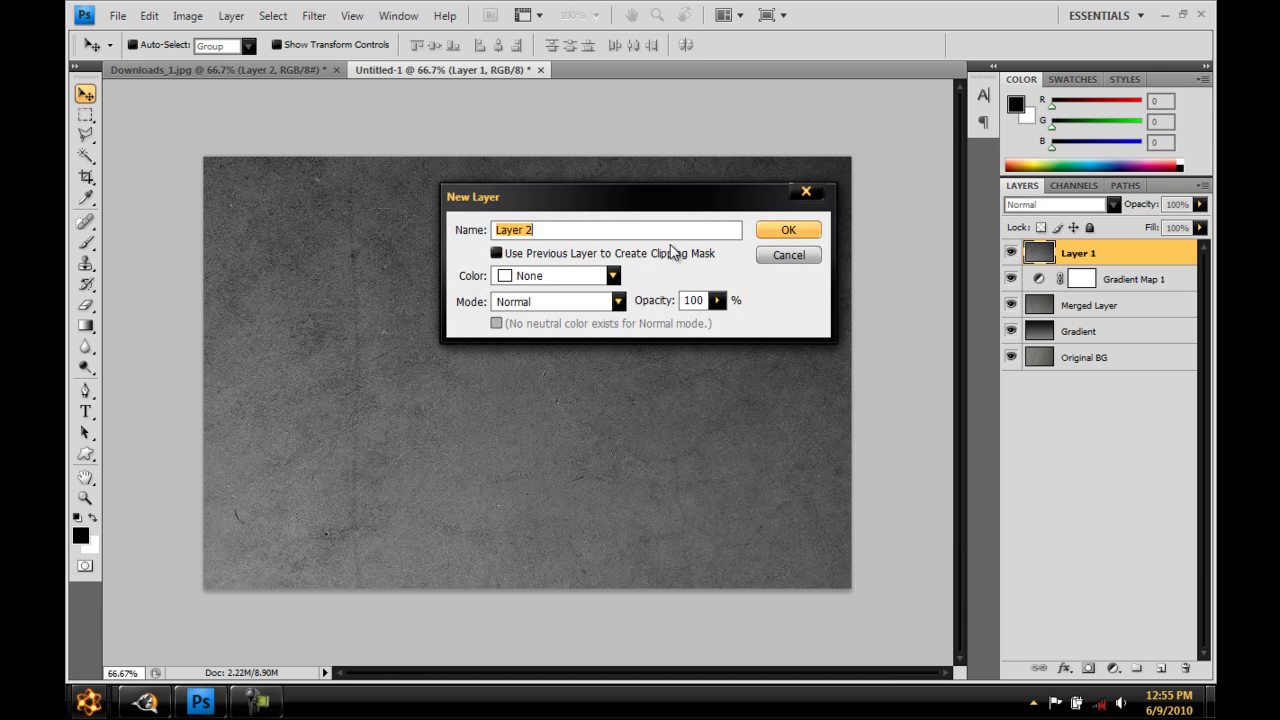
{"action": "type", "text": "B"}
{"action": "type", "text": "ht"}
{"action": "key", "text": "Return"}
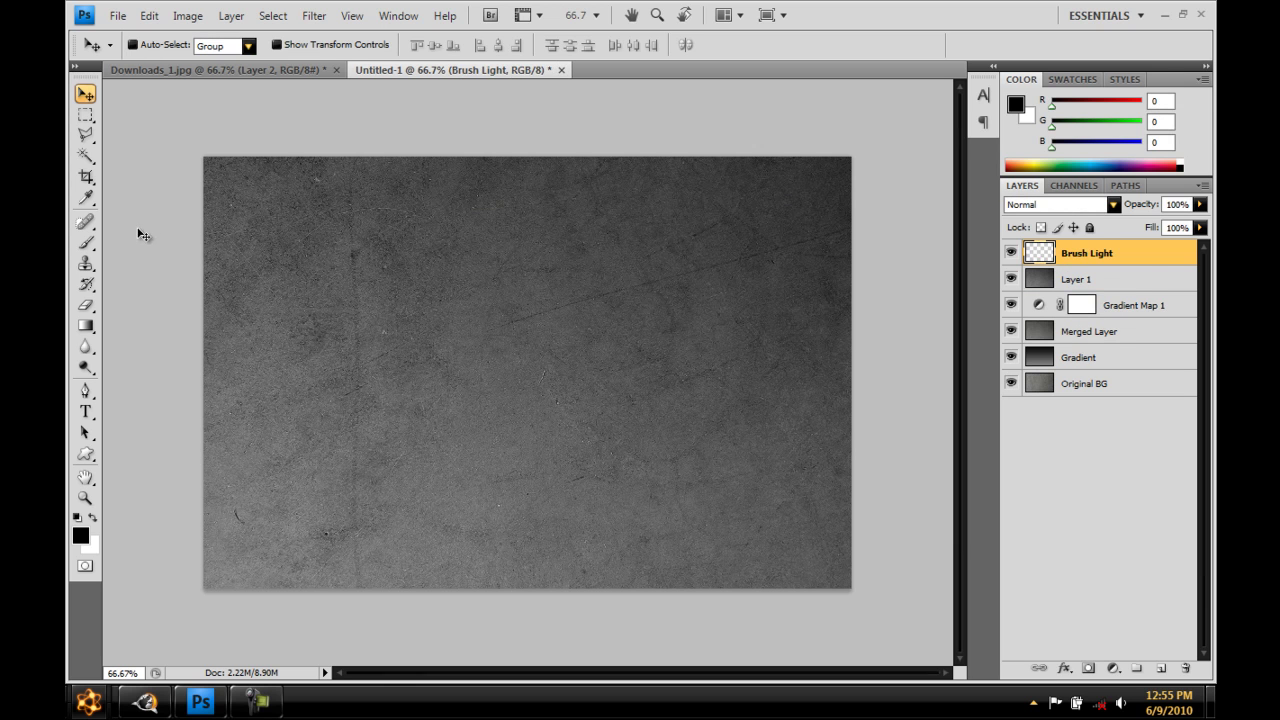
Load a soft 1242 px brush with 0% hardness and white as foreground colour
{"action": "left_click", "coordinate": [84, 246]}
{"action": "left_click", "coordinate": [137, 247]}
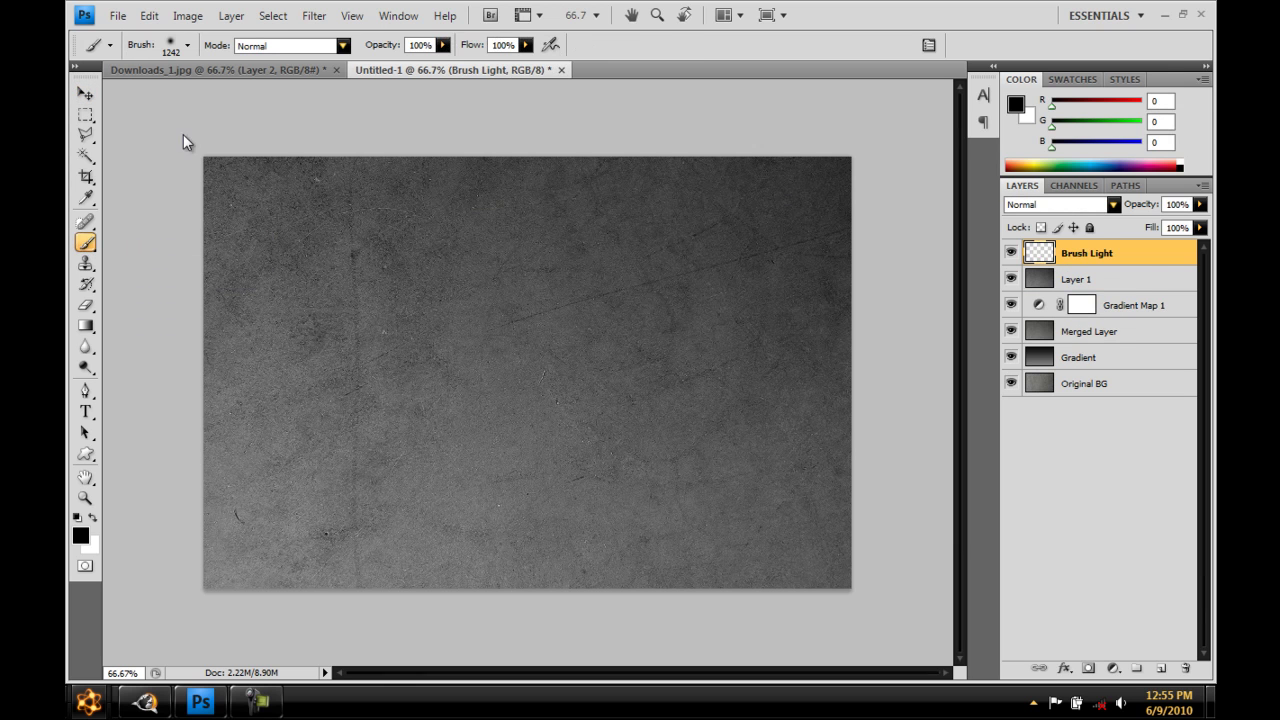
{"action": "left_click", "coordinate": [187, 45]}
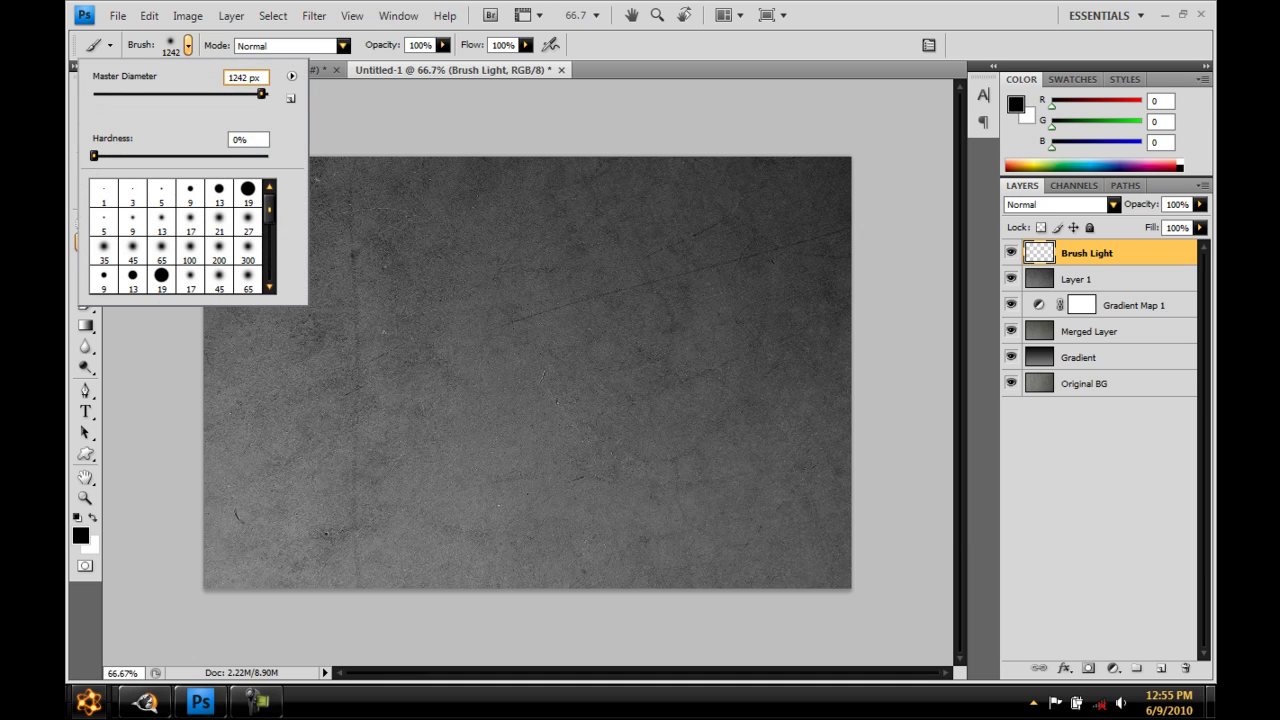
{"action": "left_click", "coordinate": [251, 79]}
{"action": "left_click", "coordinate": [238, 84]}
{"action": "key", "text": "Return"}
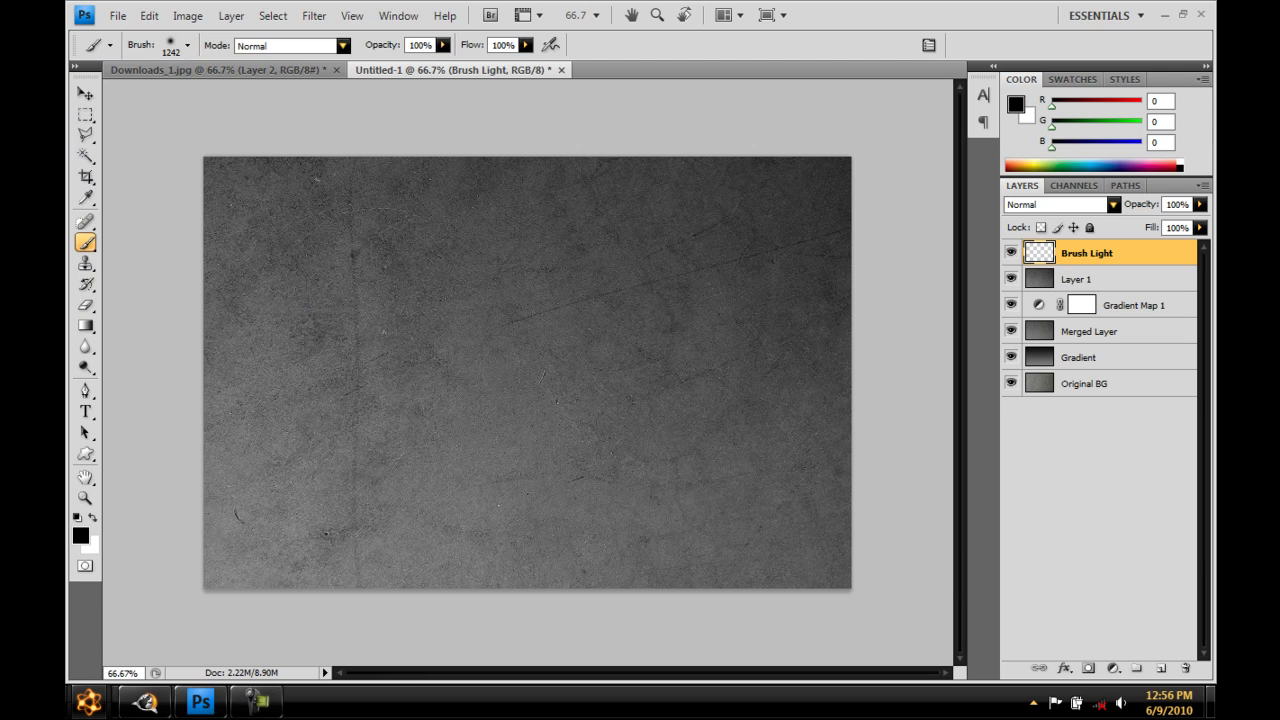
{"action": "key", "text": "x"}
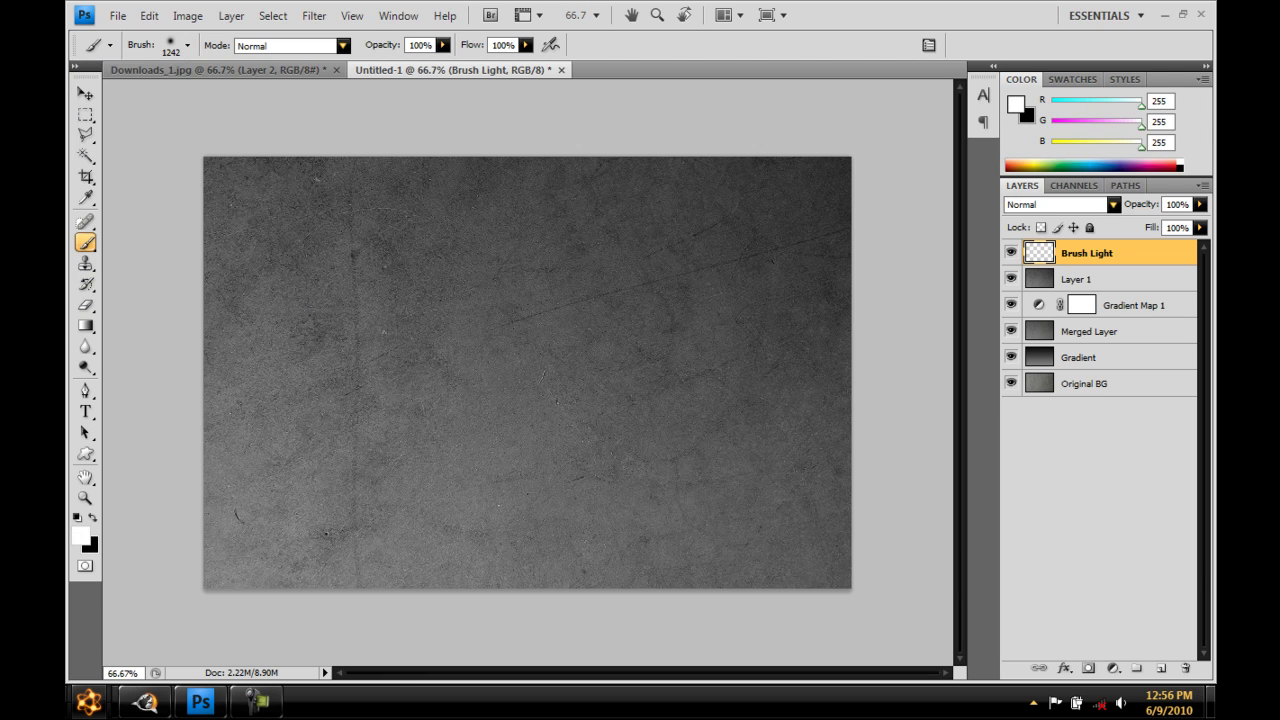
Paint a soft white glow across the bottom centre of the Brush Light layer
{"action": "left_click", "coordinate": [85, 497]}
{"action": "right_click", "coordinate": [485, 342]}
{"action": "left_click", "coordinate": [517, 439]}
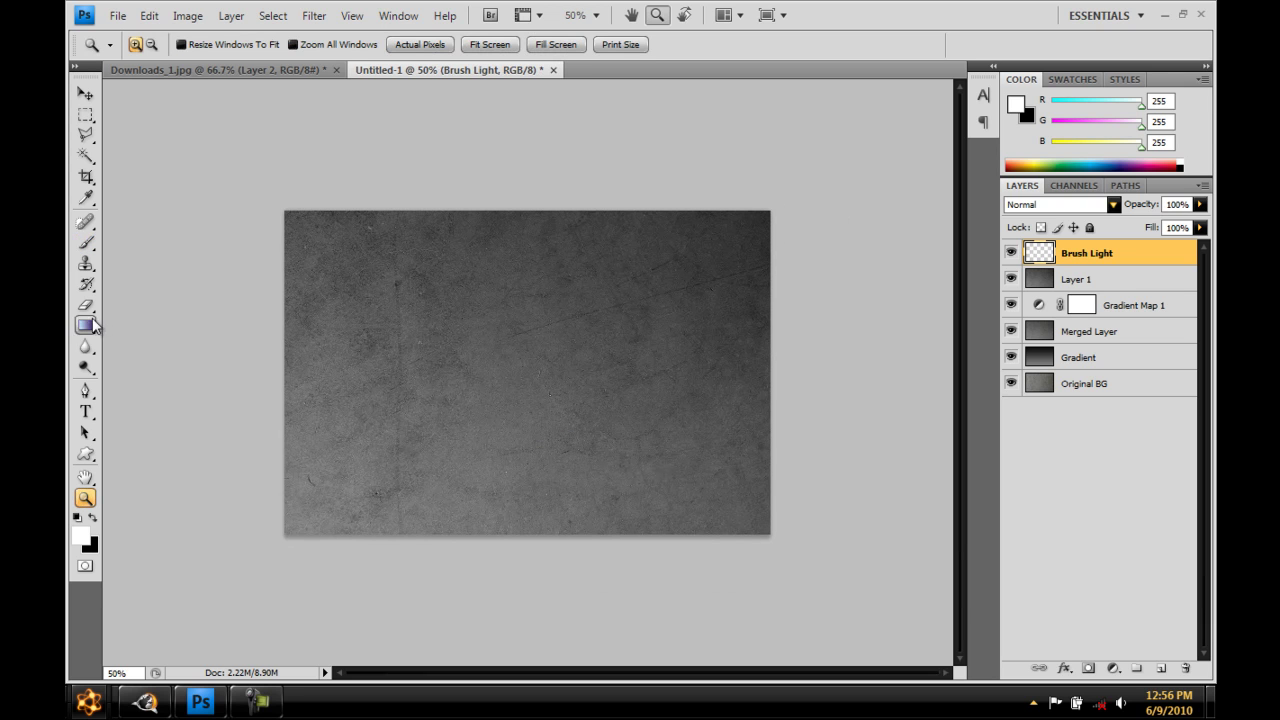
{"action": "left_click", "coordinate": [85, 242]}
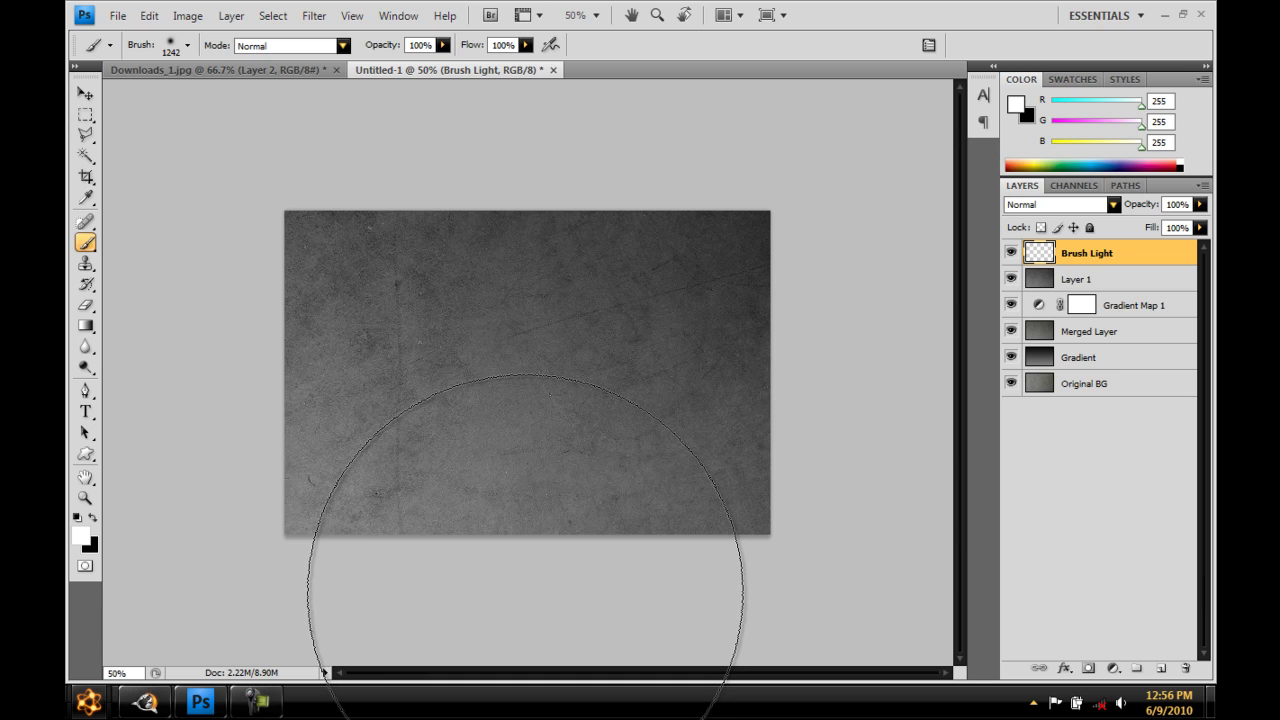
{"action": "left_click", "coordinate": [525, 591]}
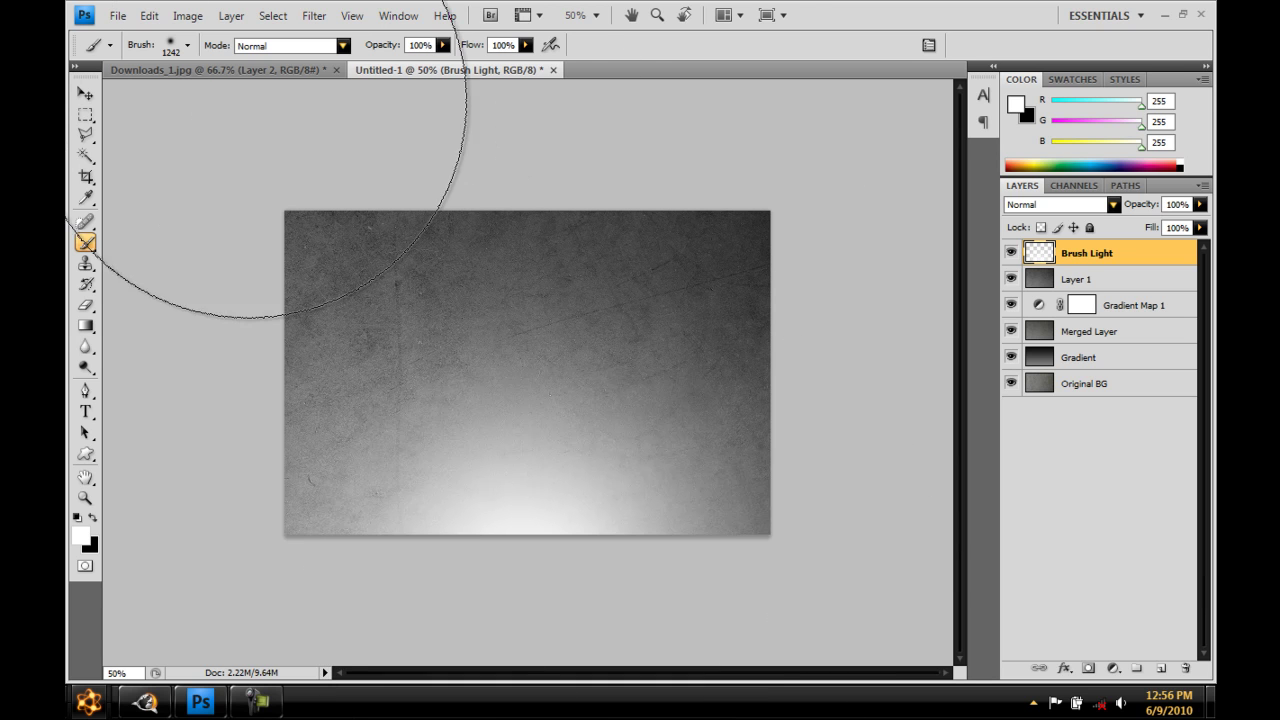
Lower Brush Light's opacity to 42%, then hide the glow layer
{"action": "left_click", "coordinate": [85, 93]}
{"action": "left_click", "coordinate": [86, 497]}
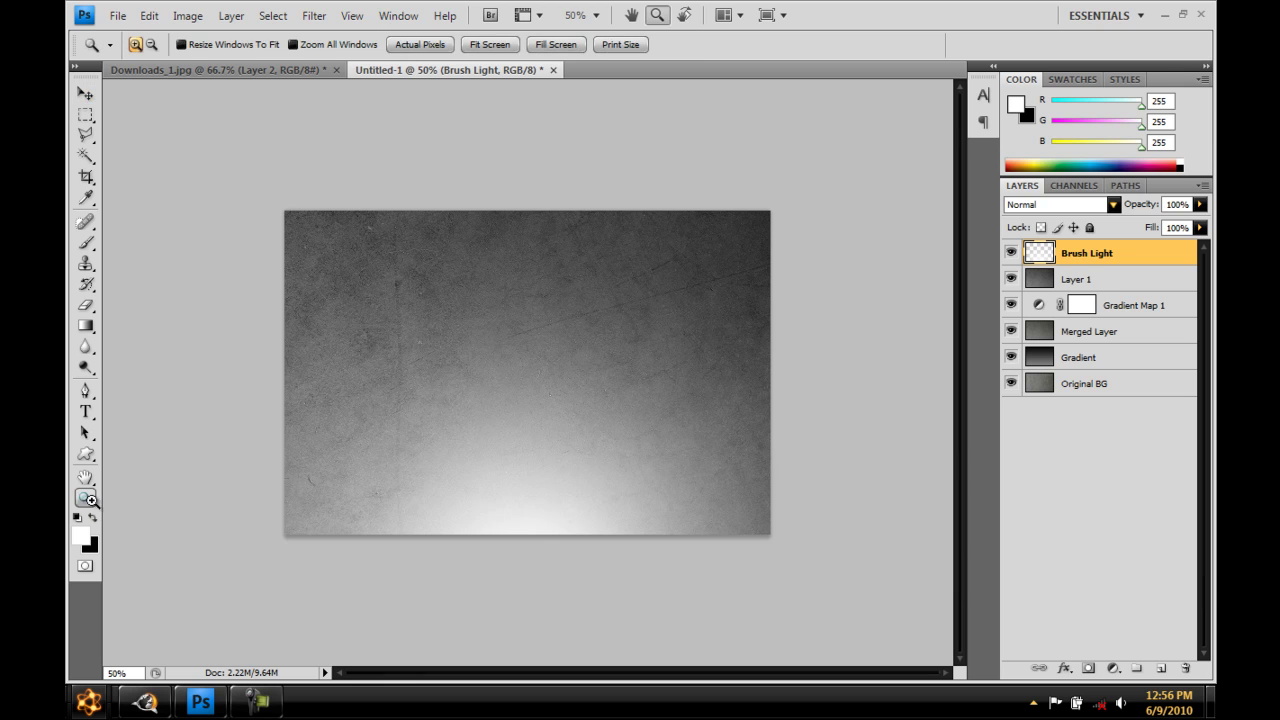
{"action": "left_click", "coordinate": [586, 376]}
{"action": "left_click", "coordinate": [85, 93]}
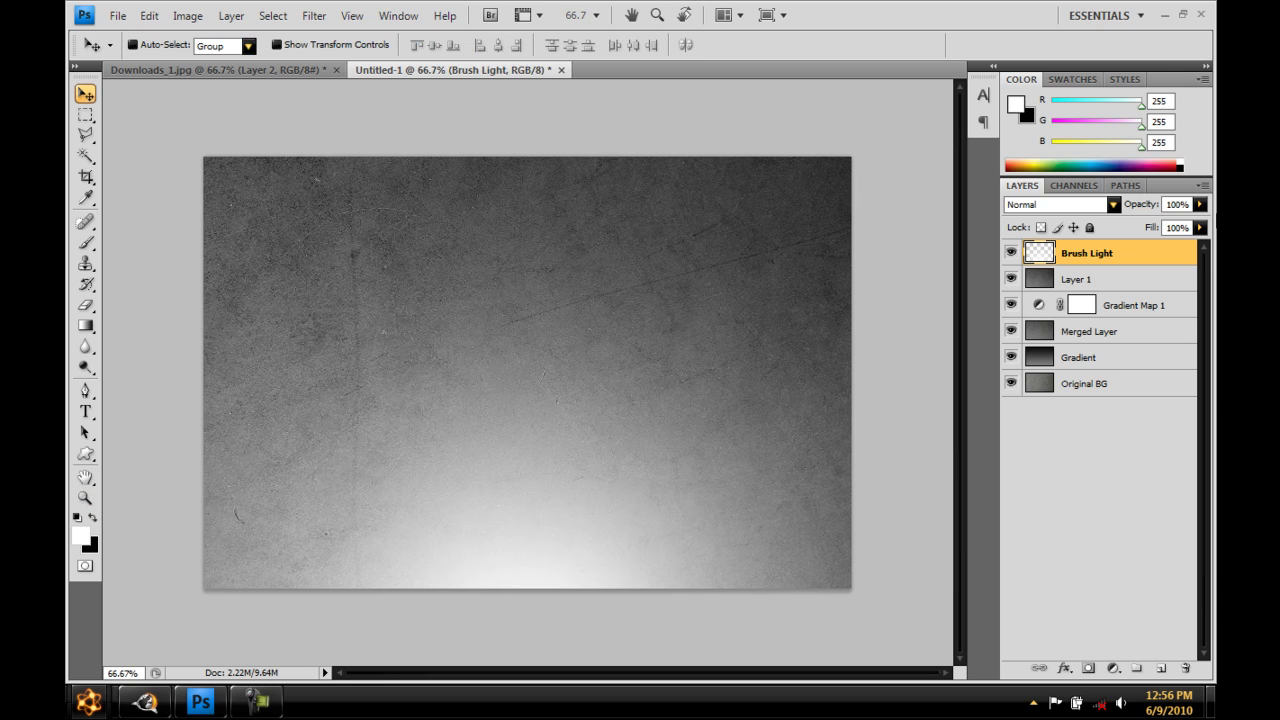
{"action": "left_click", "coordinate": [1196, 205]}
{"action": "left_click_drag", "start_coordinate": [1198, 222], "coordinate": [1147, 227]}
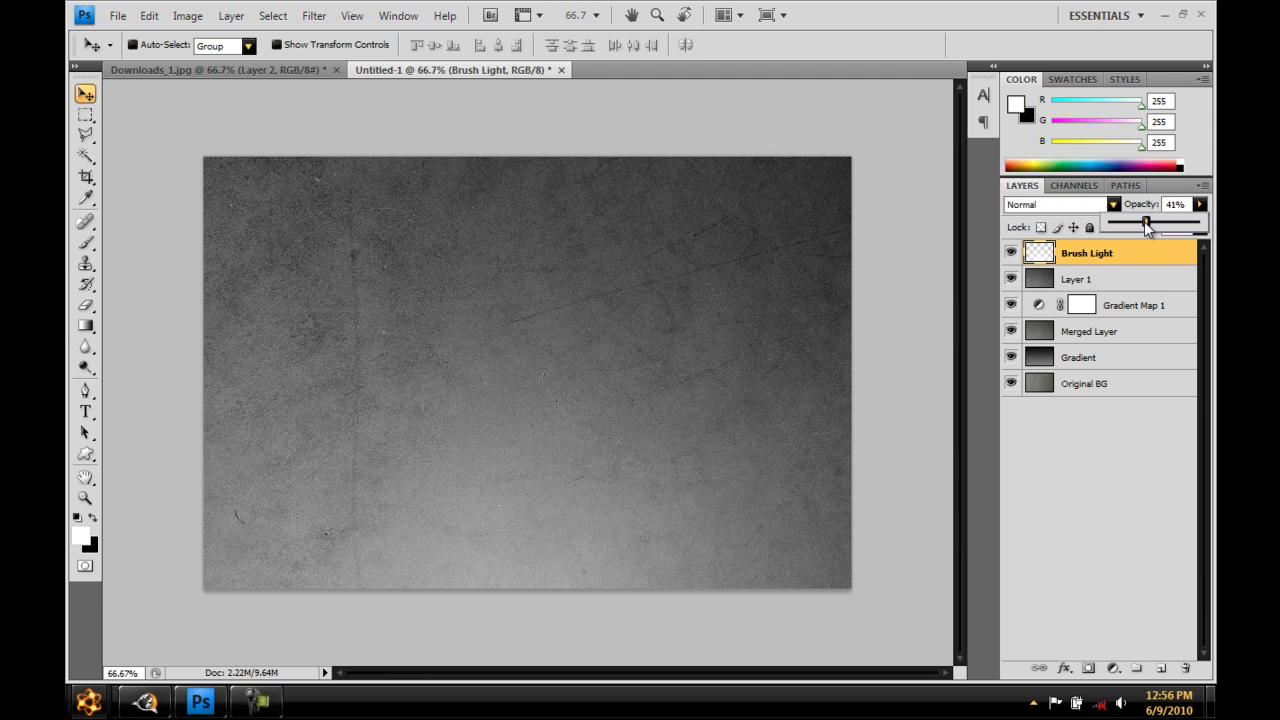
{"action": "left_click", "coordinate": [86, 94]}
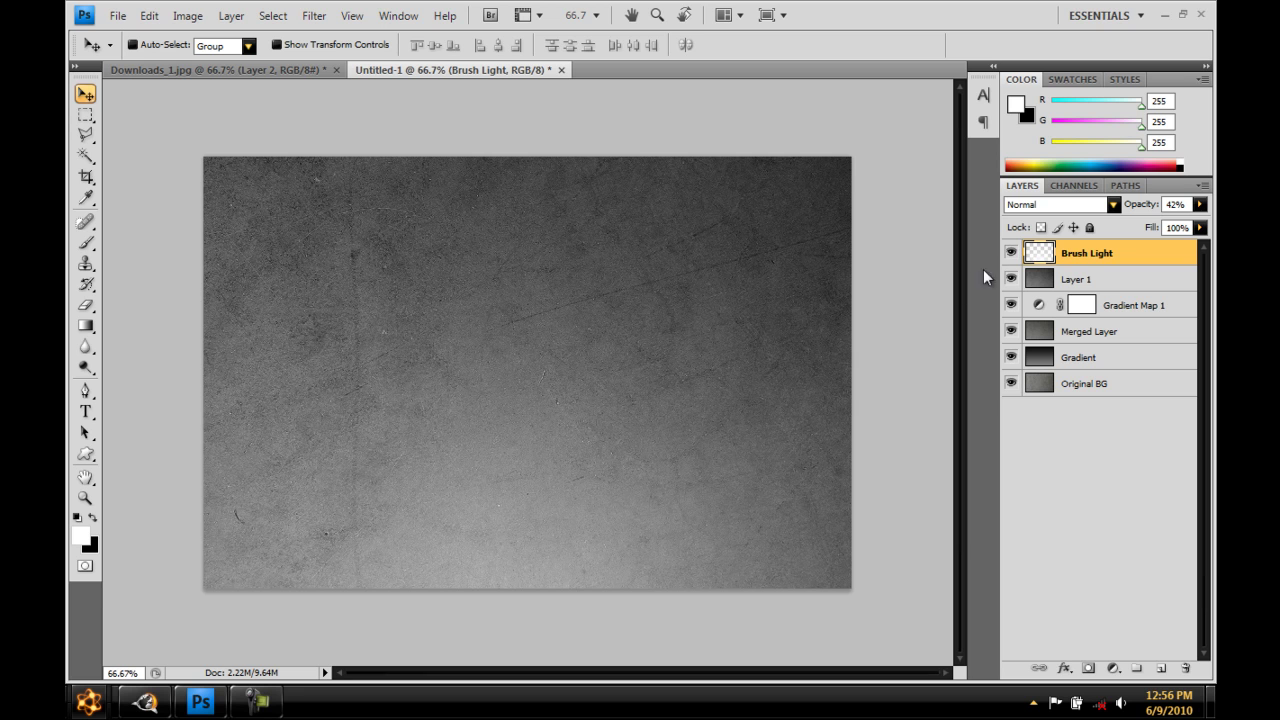
{"action": "left_click", "coordinate": [1011, 253]}
{"action": "left_click", "coordinate": [1011, 279]}
{"action": "left_click", "coordinate": [1011, 305]}
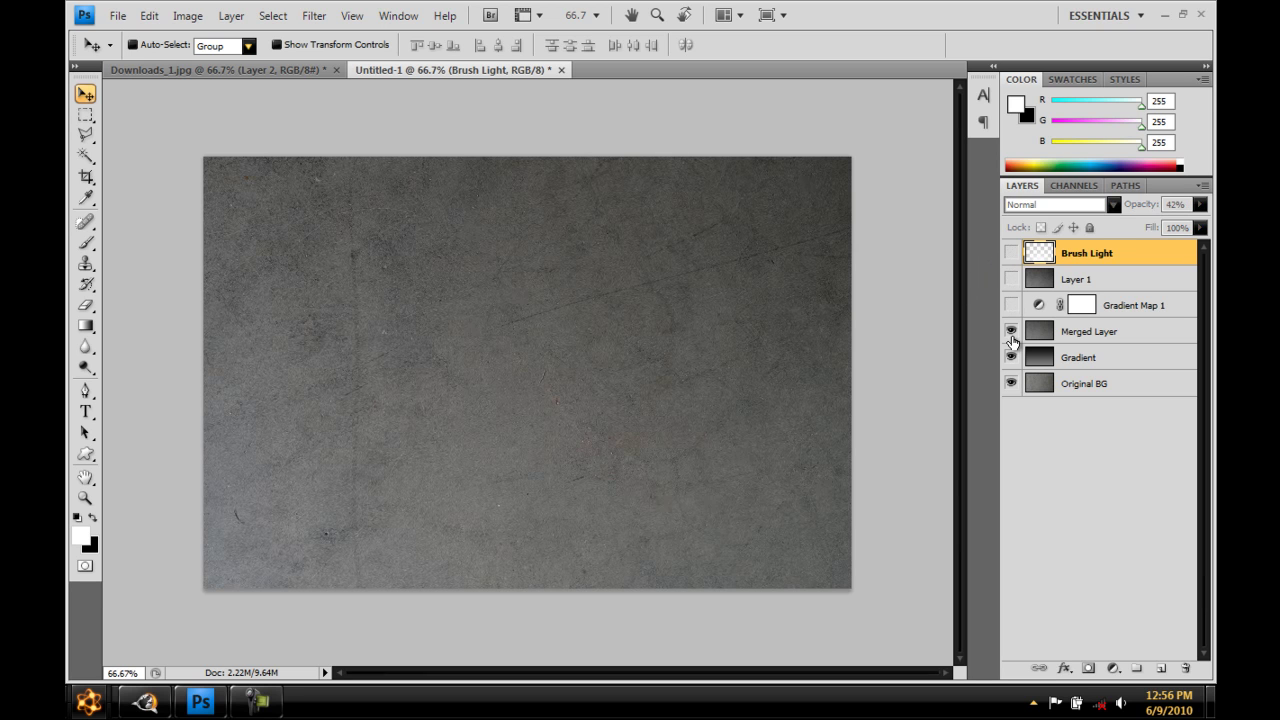
{"action": "left_click", "coordinate": [1011, 331]}
{"action": "left_click", "coordinate": [1011, 357]}
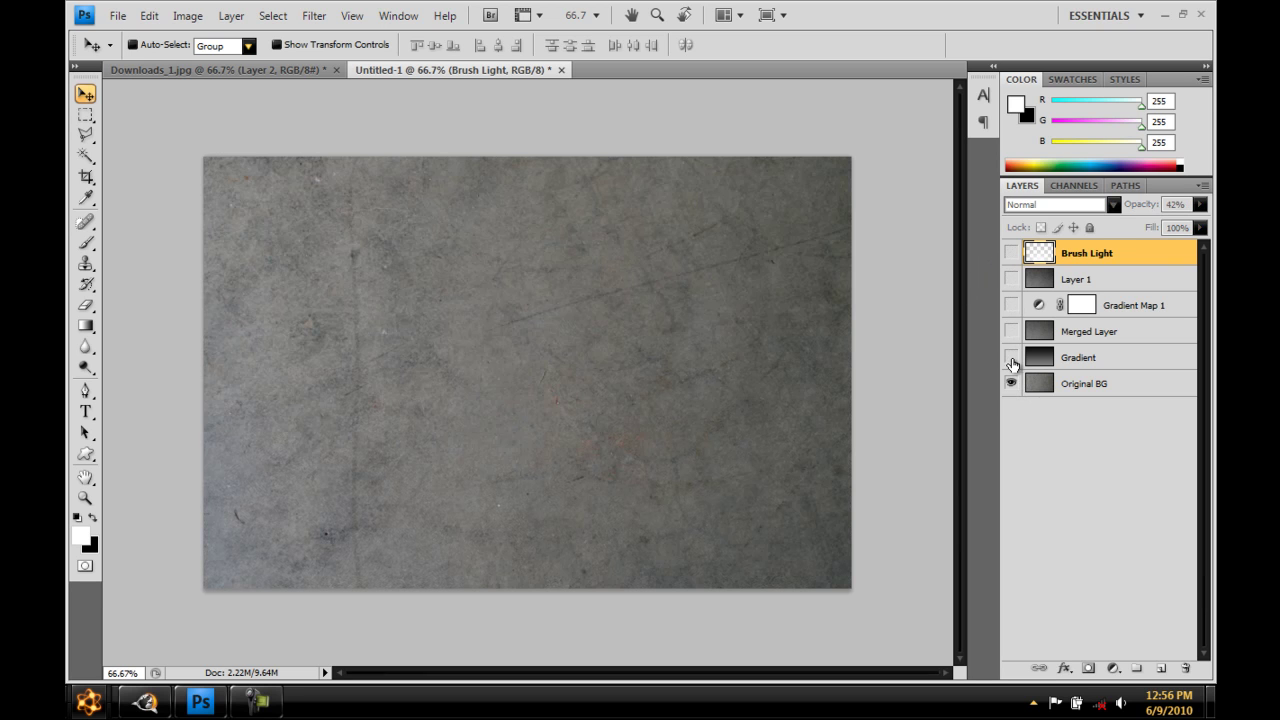
{"action": "left_click", "coordinate": [1011, 357]}
{"action": "left_click", "coordinate": [1011, 331]}
{"action": "left_click", "coordinate": [1011, 305]}
{"action": "left_click", "coordinate": [1011, 279]}
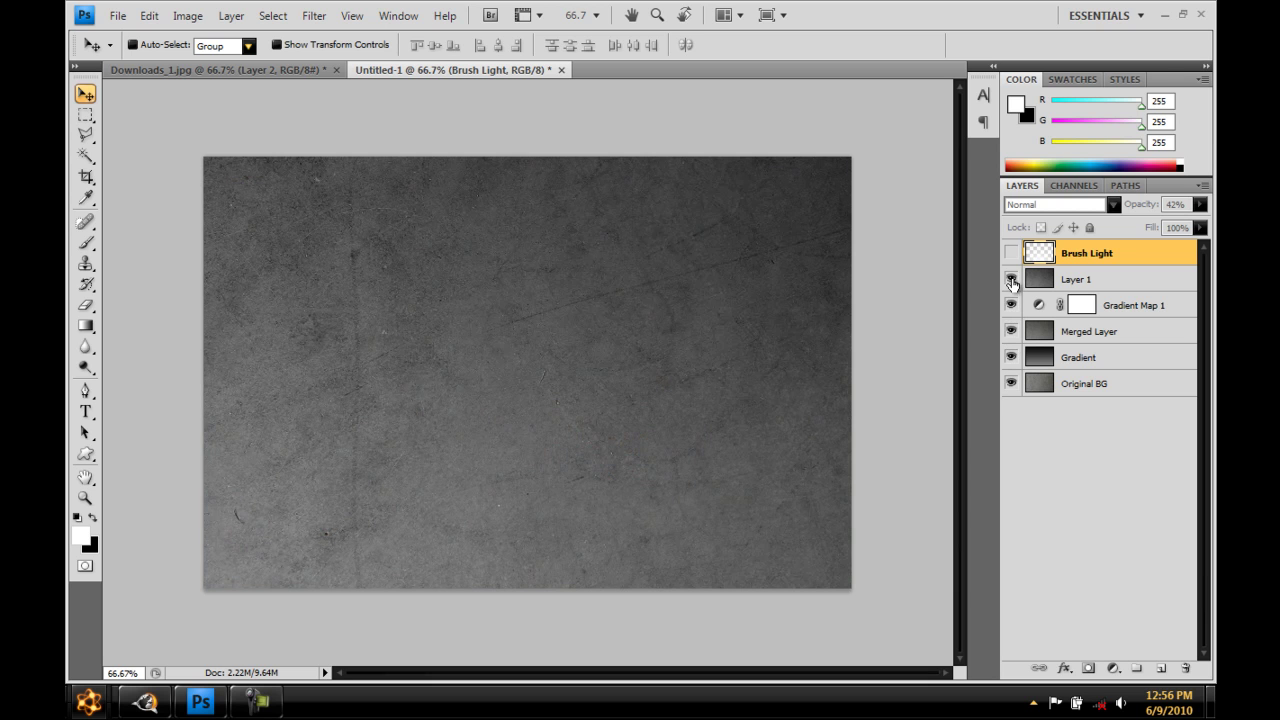
{"action": "left_click", "coordinate": [1011, 253]}
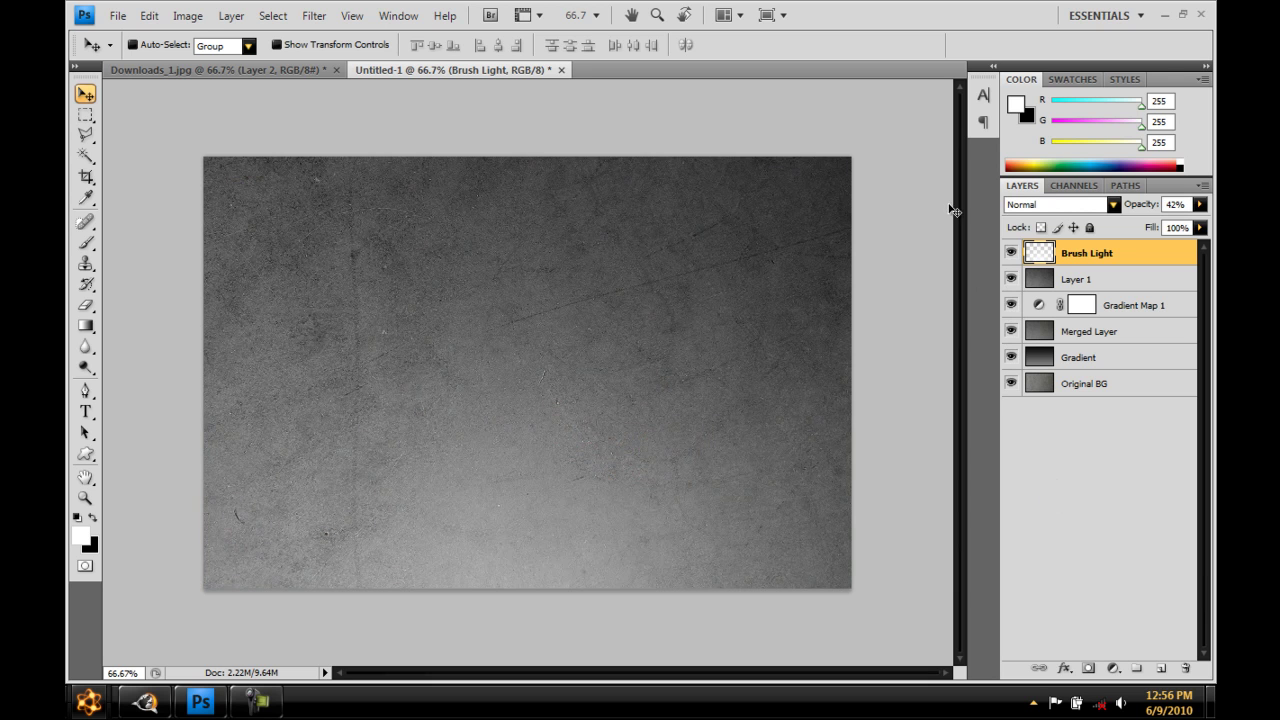